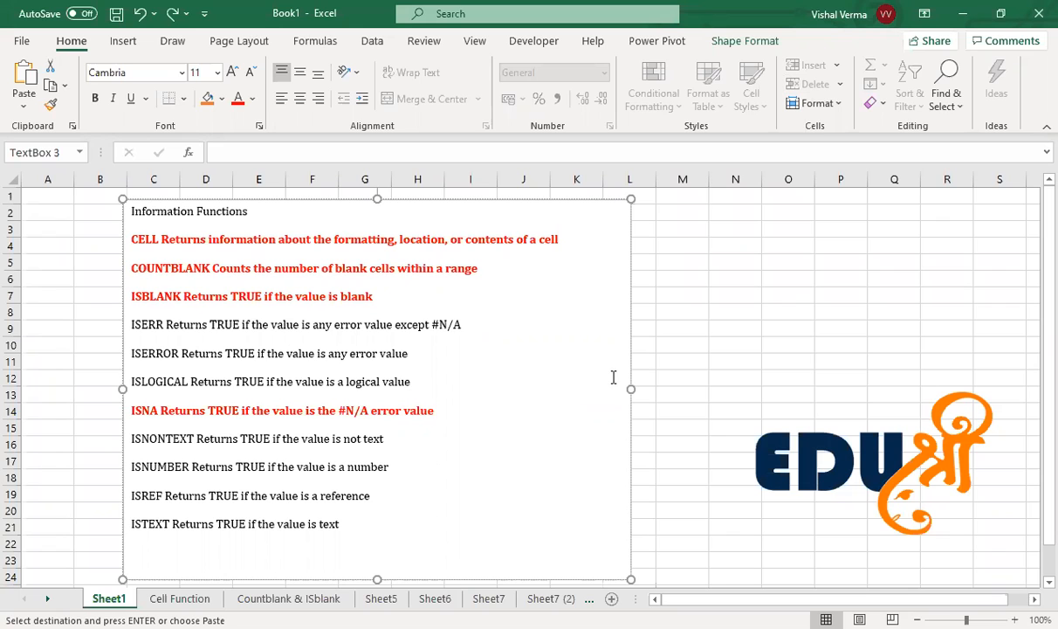
Look through the list of Information functions in the function library
left_click(316, 43)
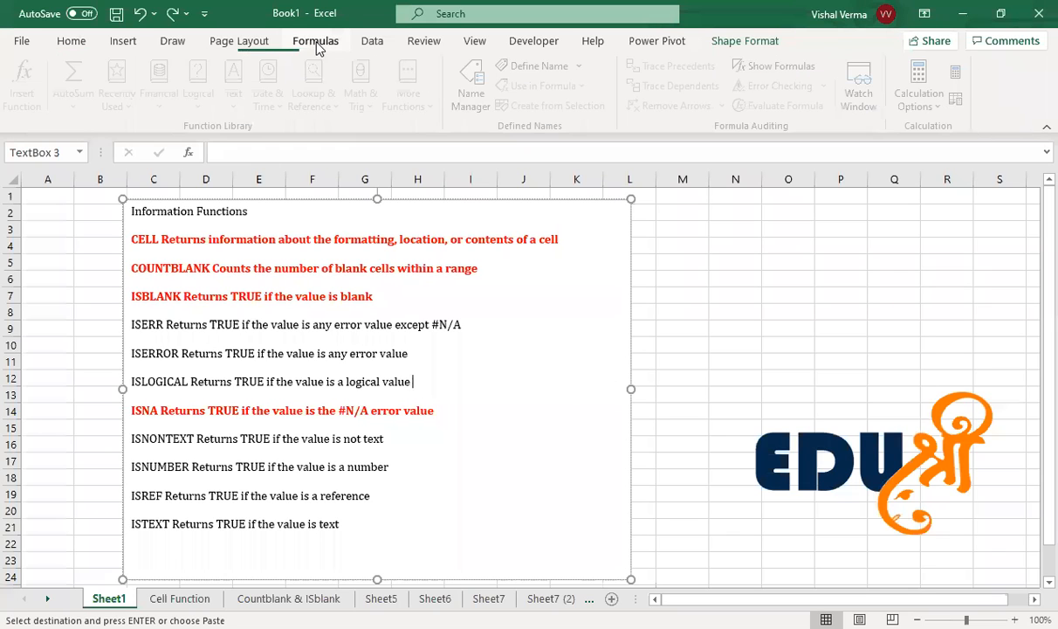
left_click(740, 313)
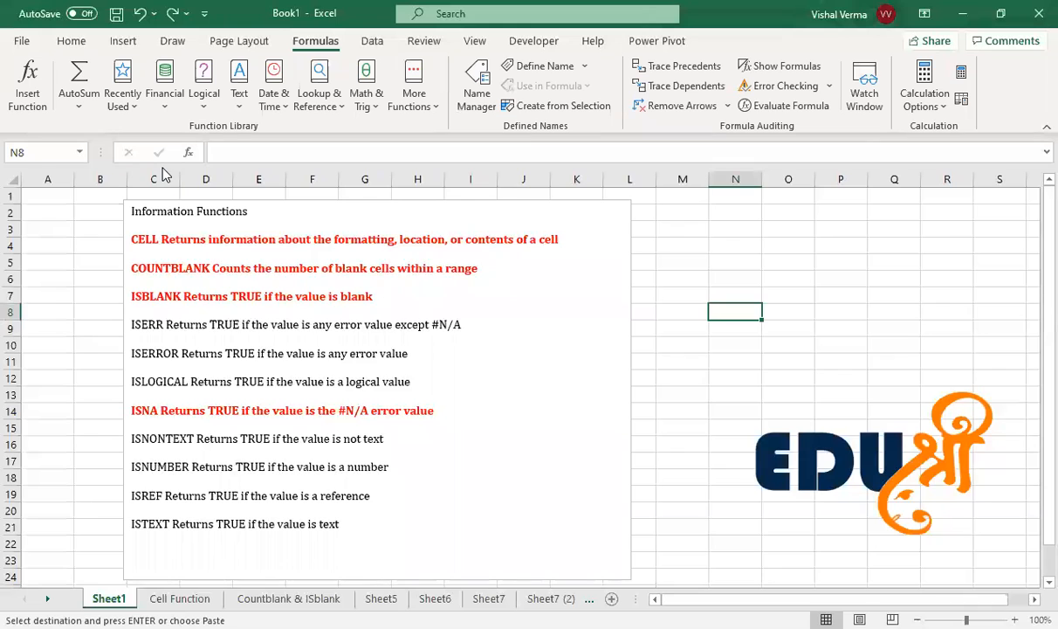
key("alt+m")
key("q")
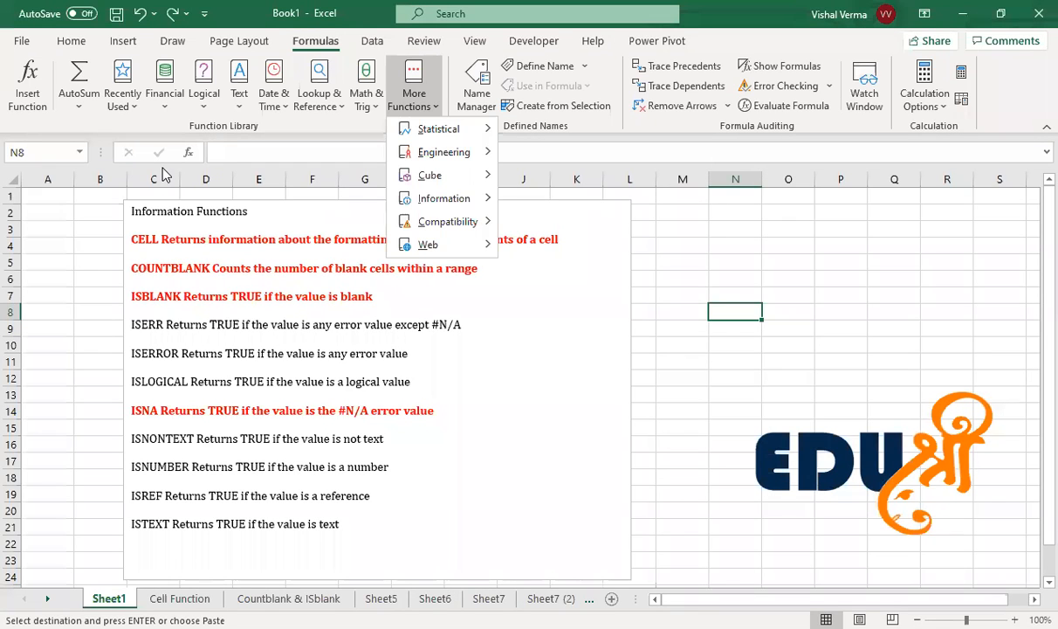
left_click(421, 93)
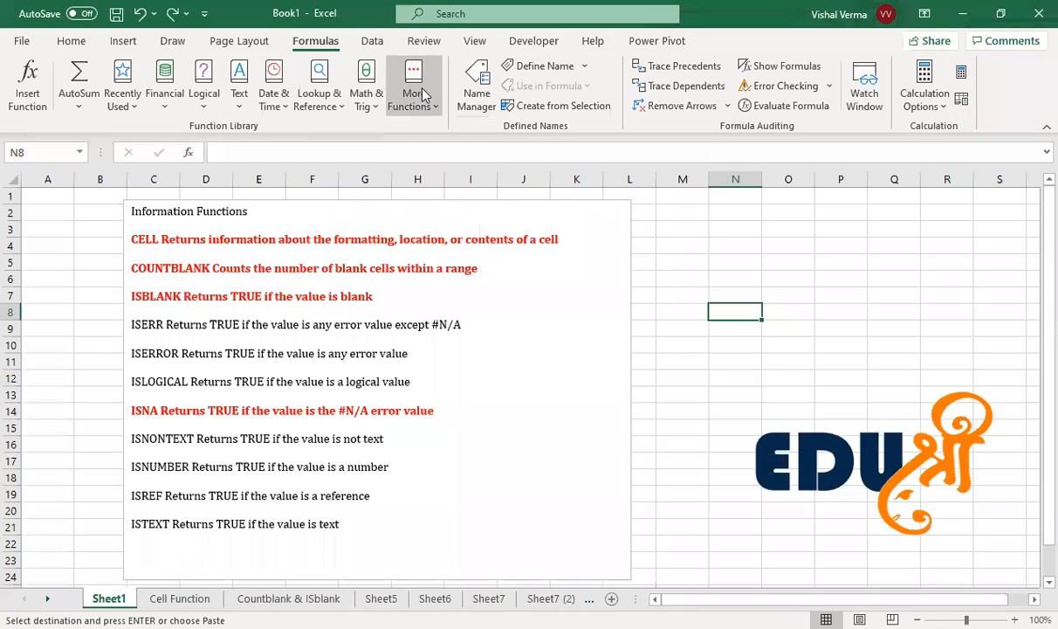
left_click(422, 91)
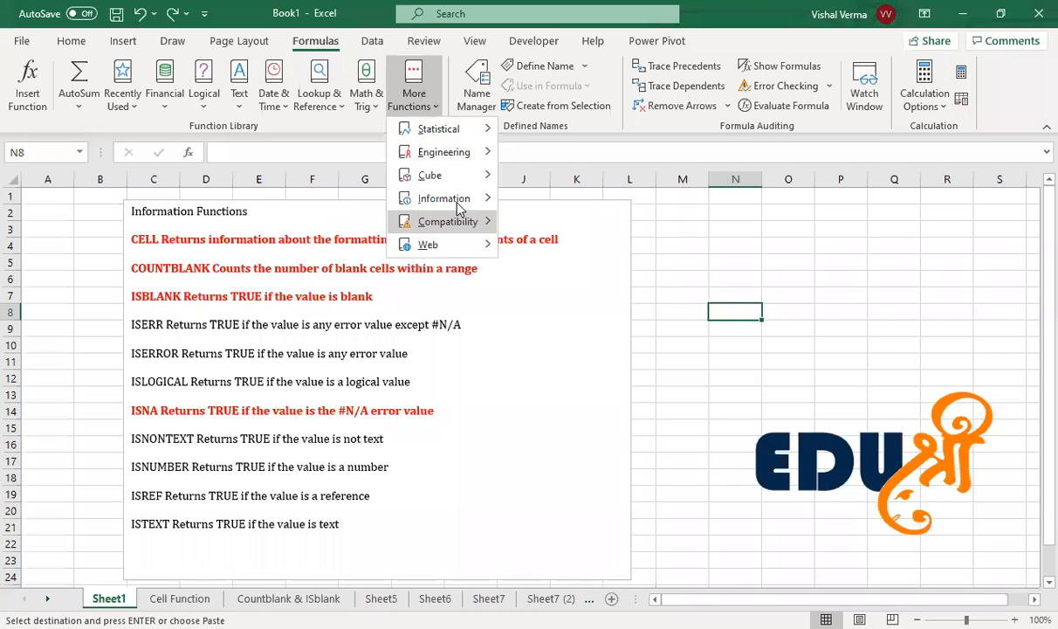
mouse_move(455, 199)
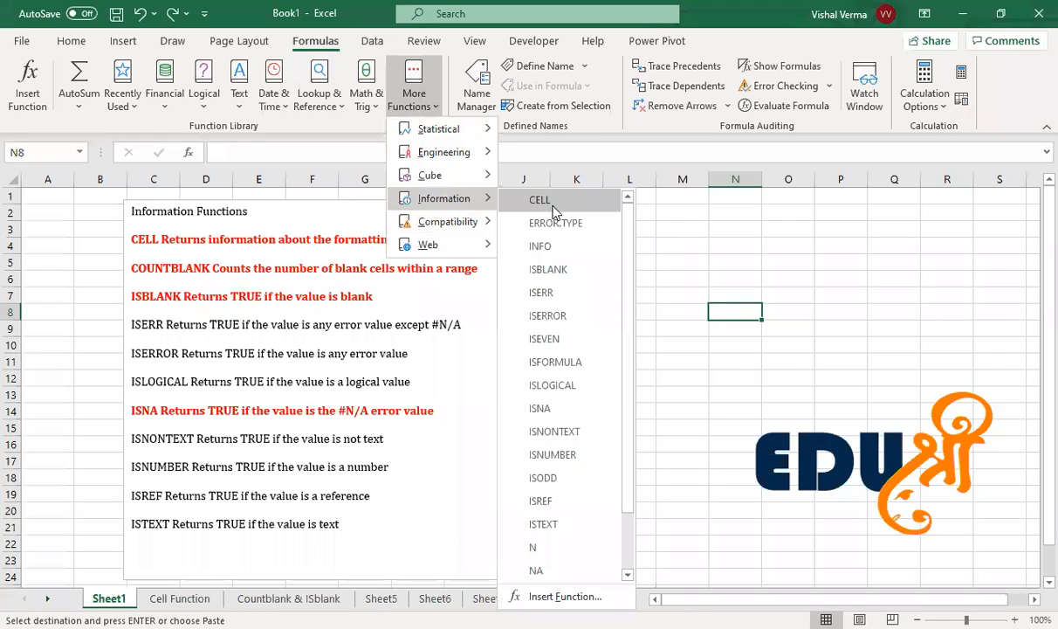
left_click_drag(627, 388, 623, 333)
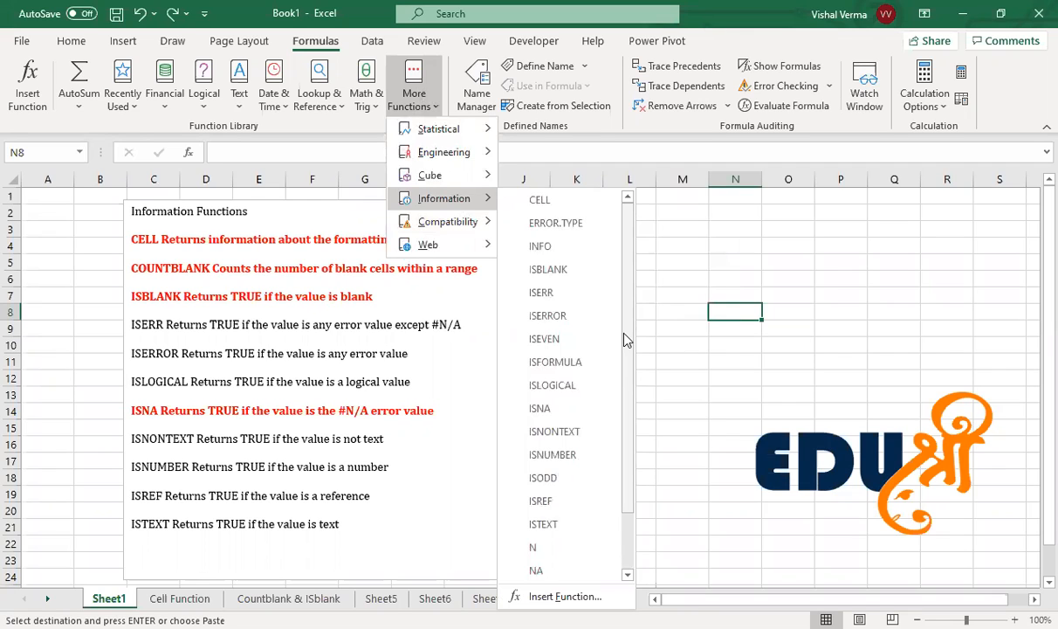
left_click(657, 336)
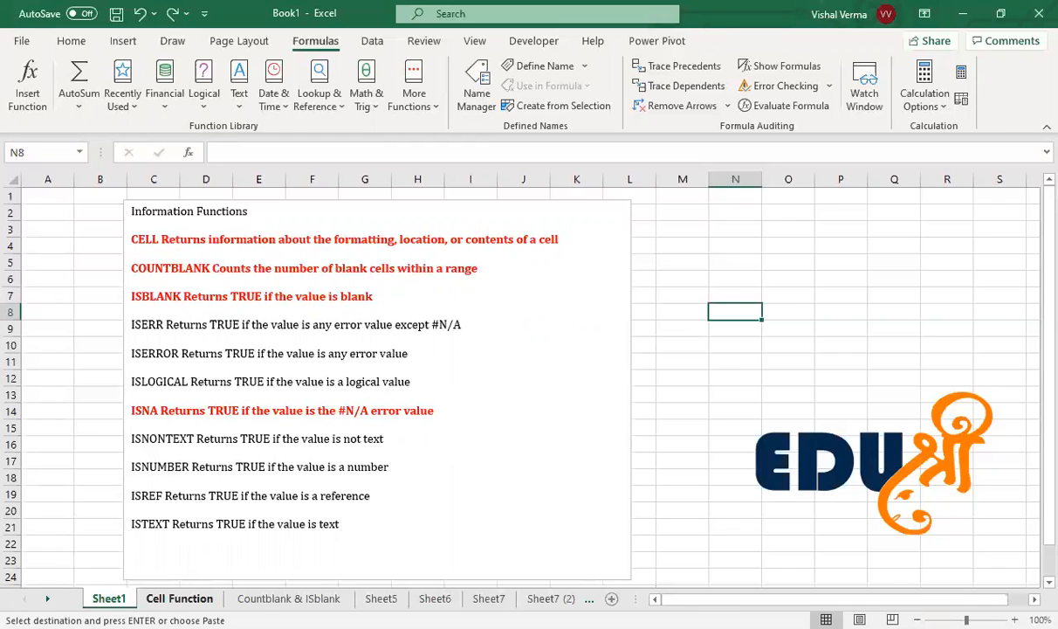
Switch to the Cell Function sheet and inspect the test cell D3 and the cell address entry in D5
left_click(179, 598)
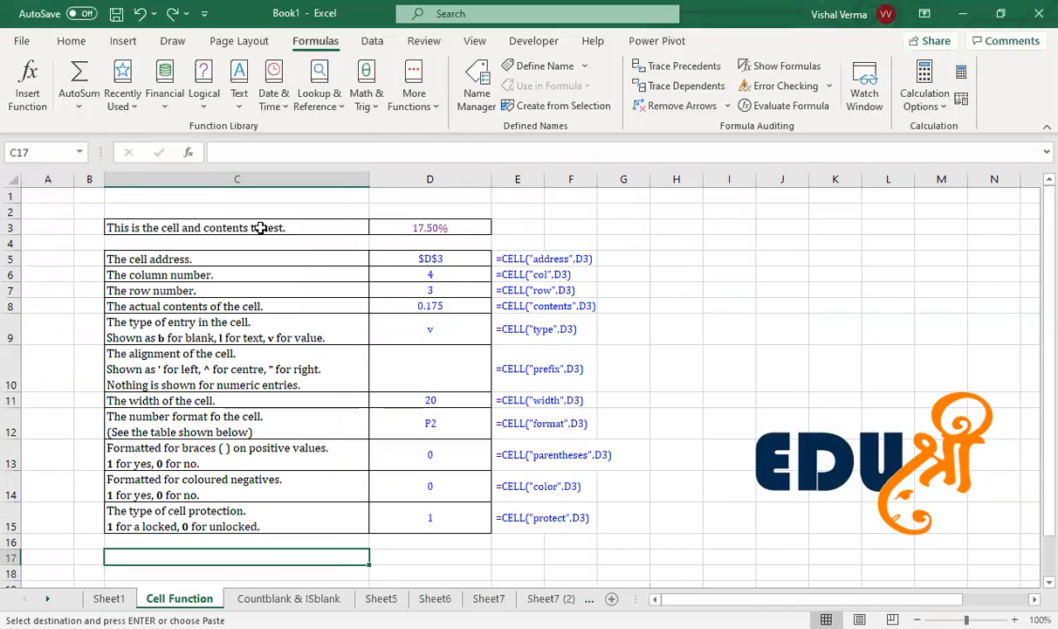
left_click(460, 223)
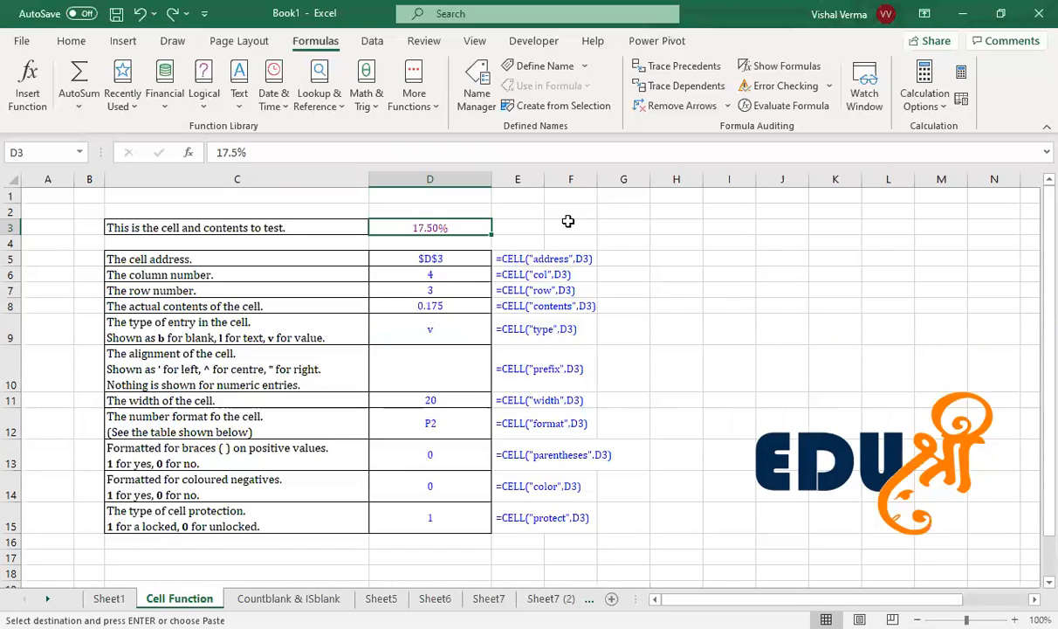
left_click(460, 259)
Enter =CELL("address",D3) in cell H5 to return the test cell's address
left_click(676, 261)
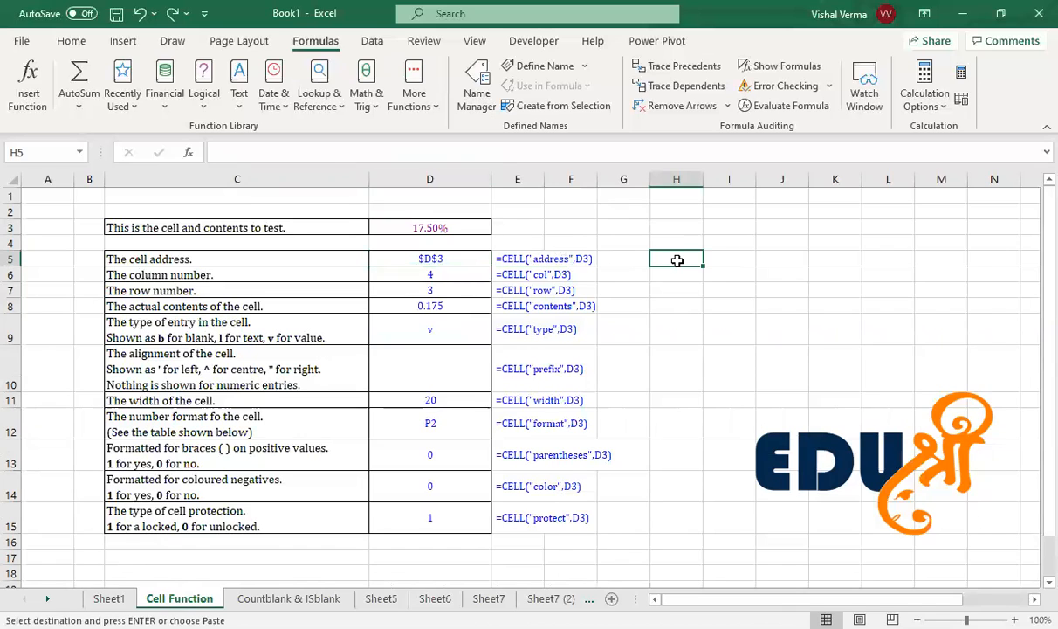
type("=")
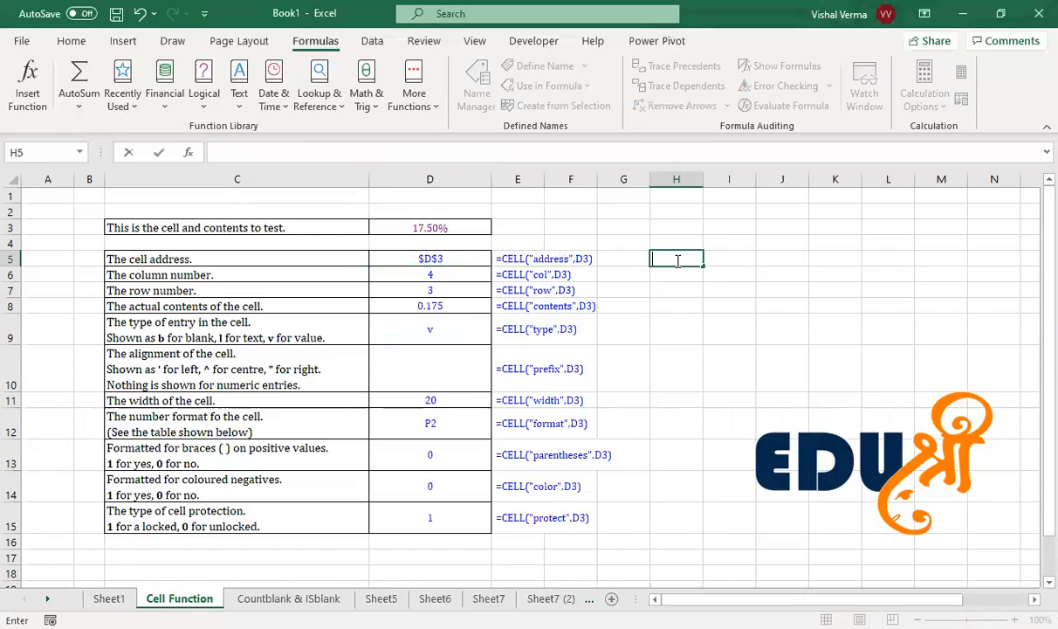
type("ce")
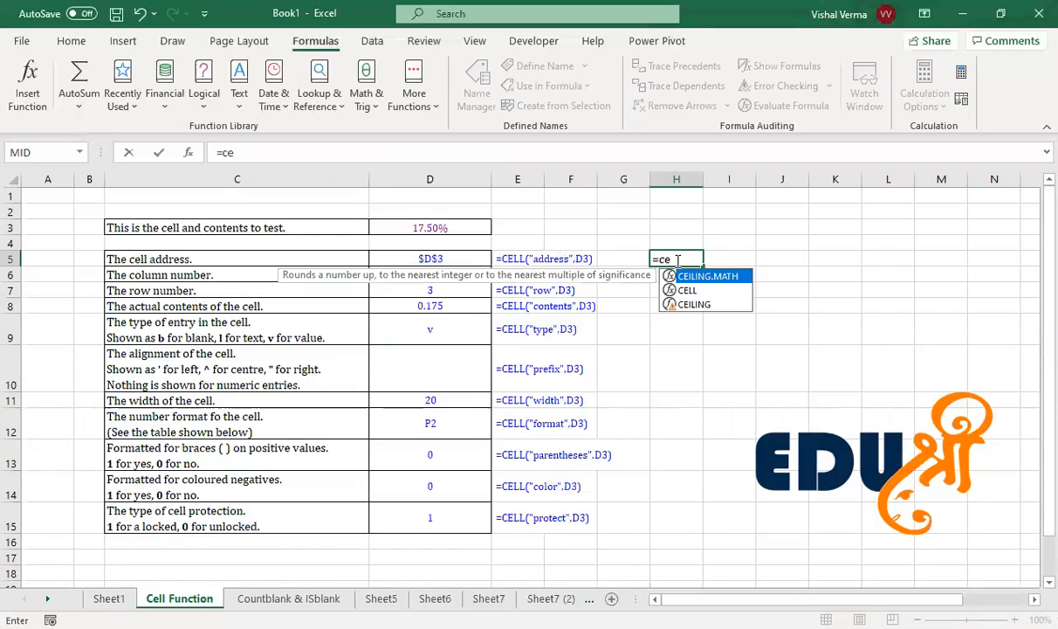
key("Down")
key("Tab")
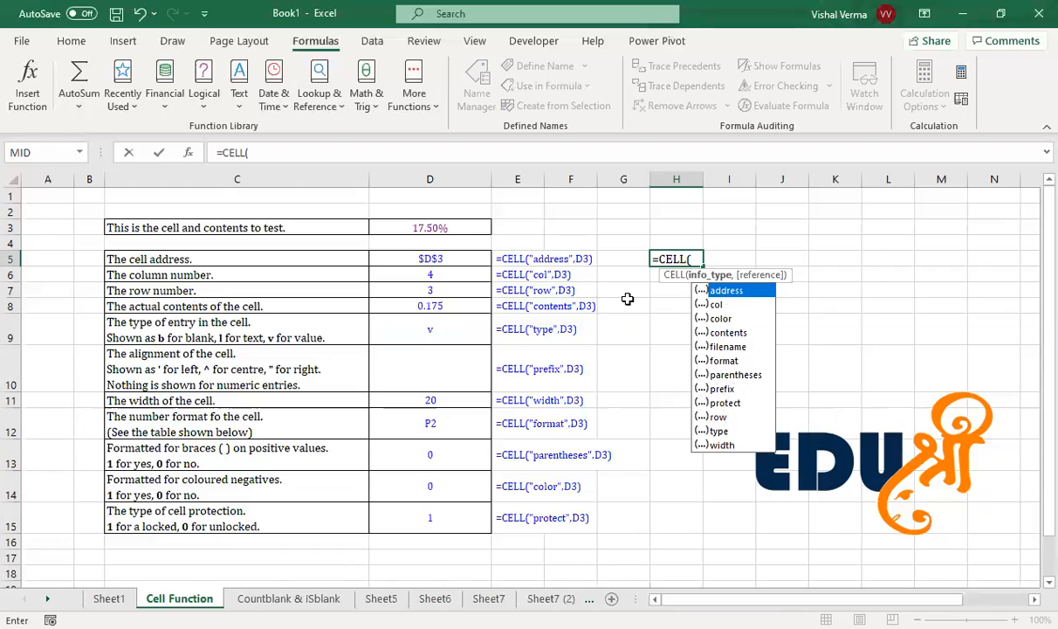
key("Tab")
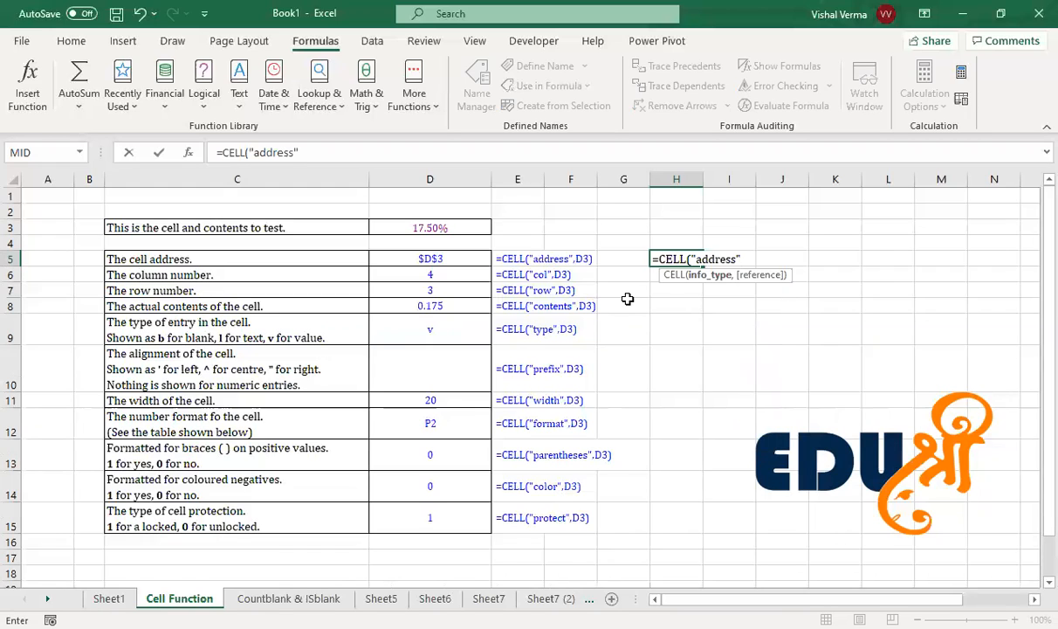
type(",")
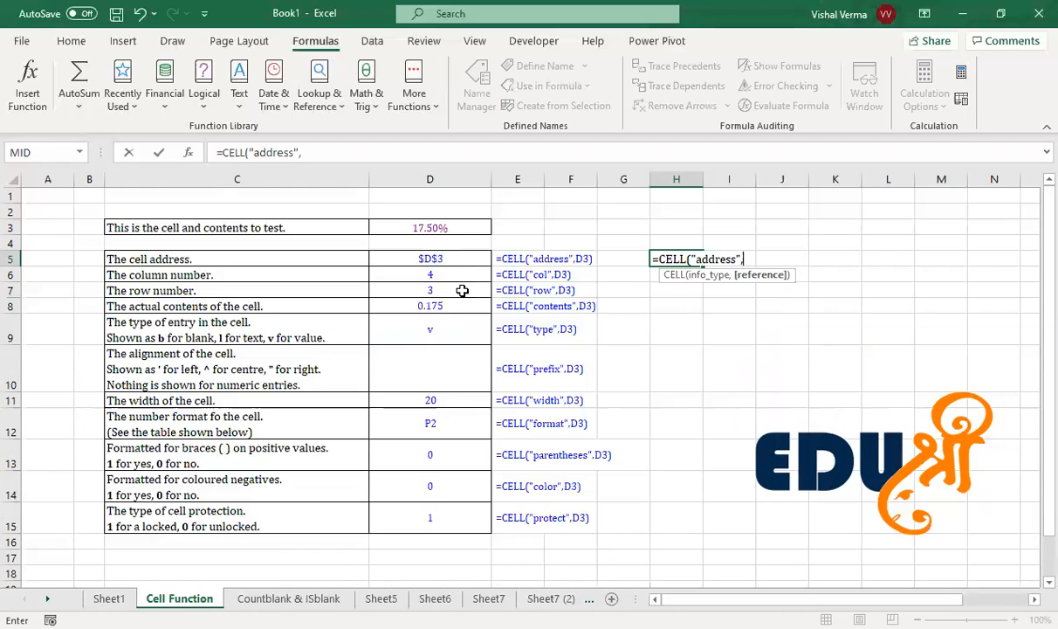
left_click(460, 227)
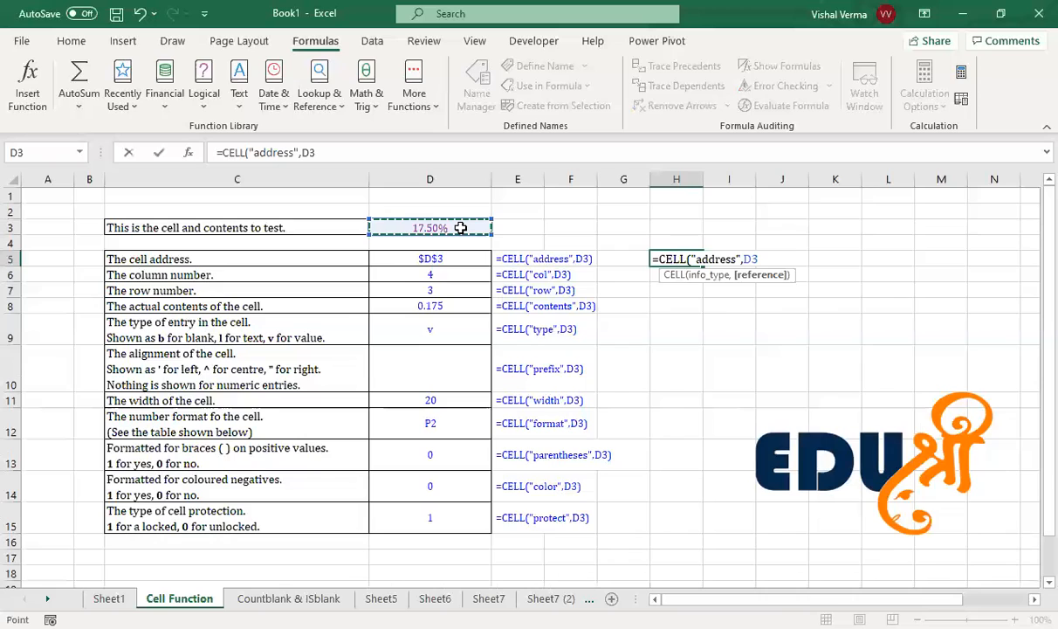
type(")")
key("Return")
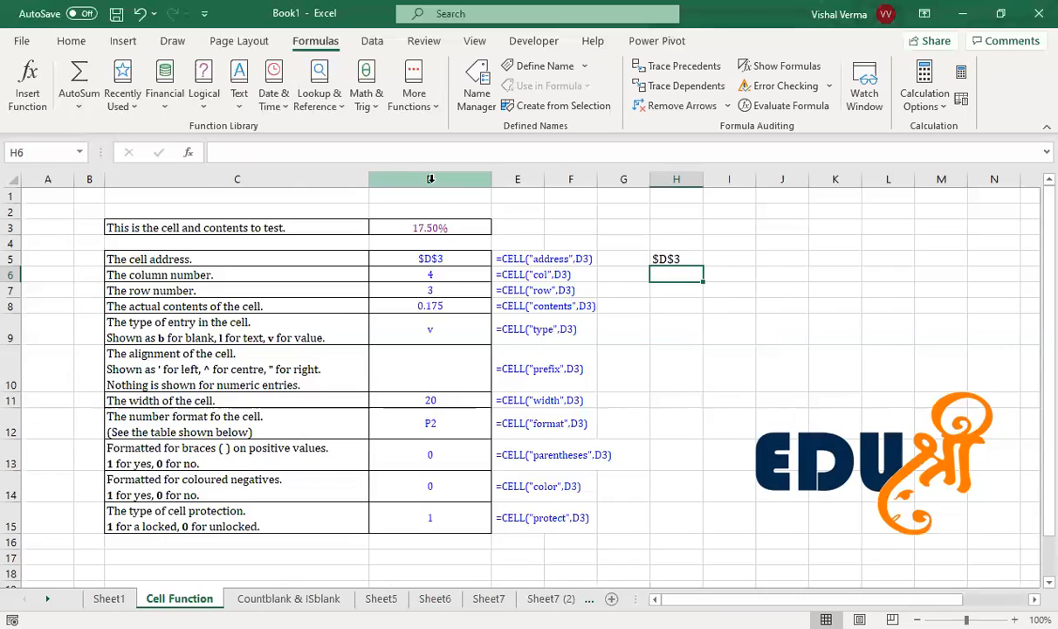
Highlight column D, row 3 and cell D3 to check the test cell's location
left_click(430, 178)
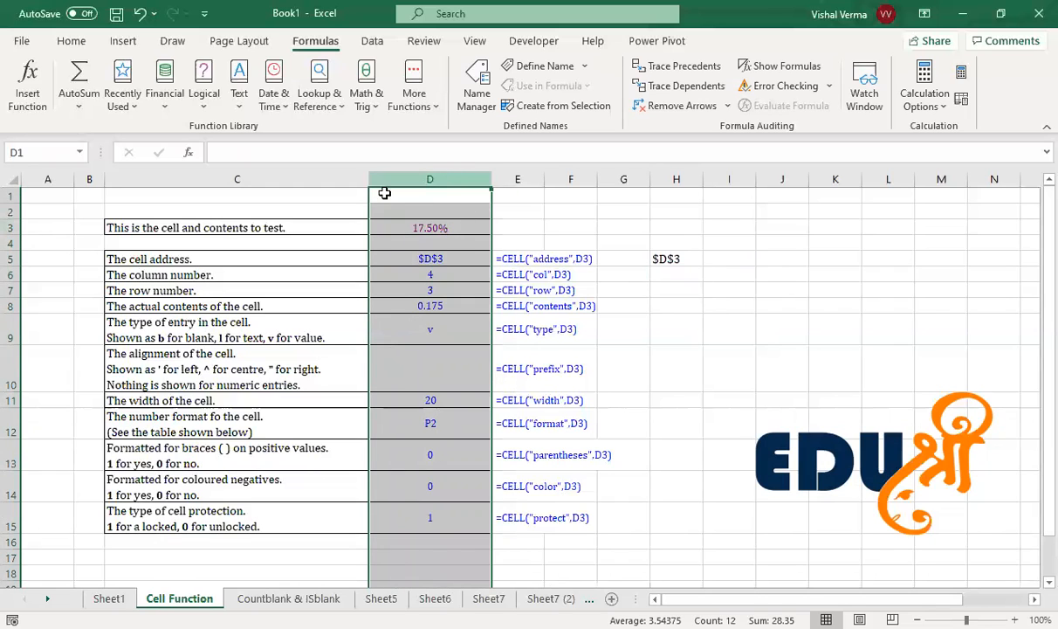
left_click(10, 227)
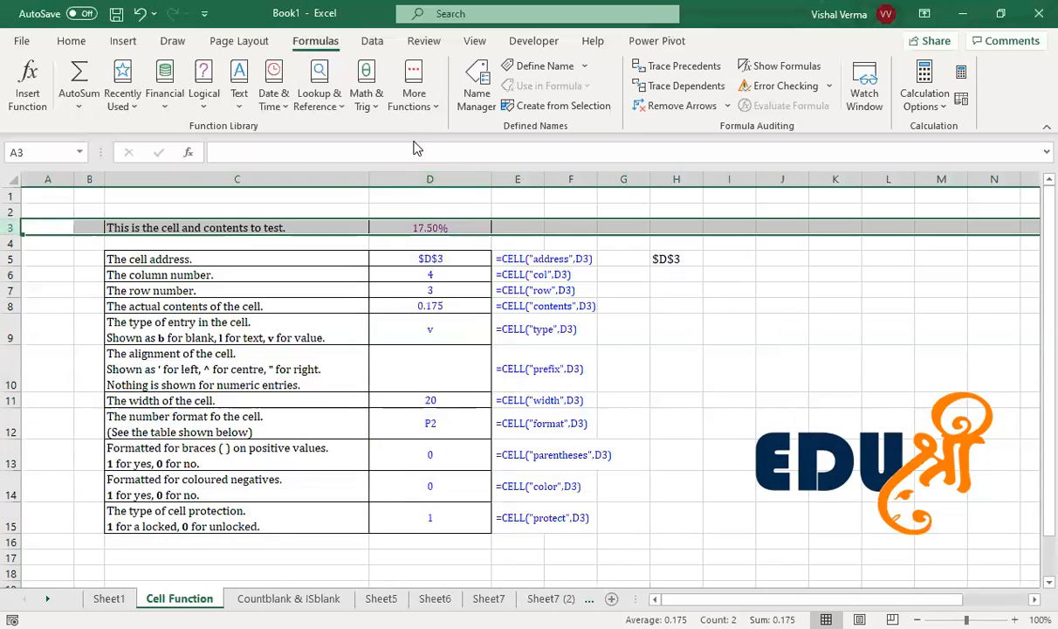
left_click(466, 227)
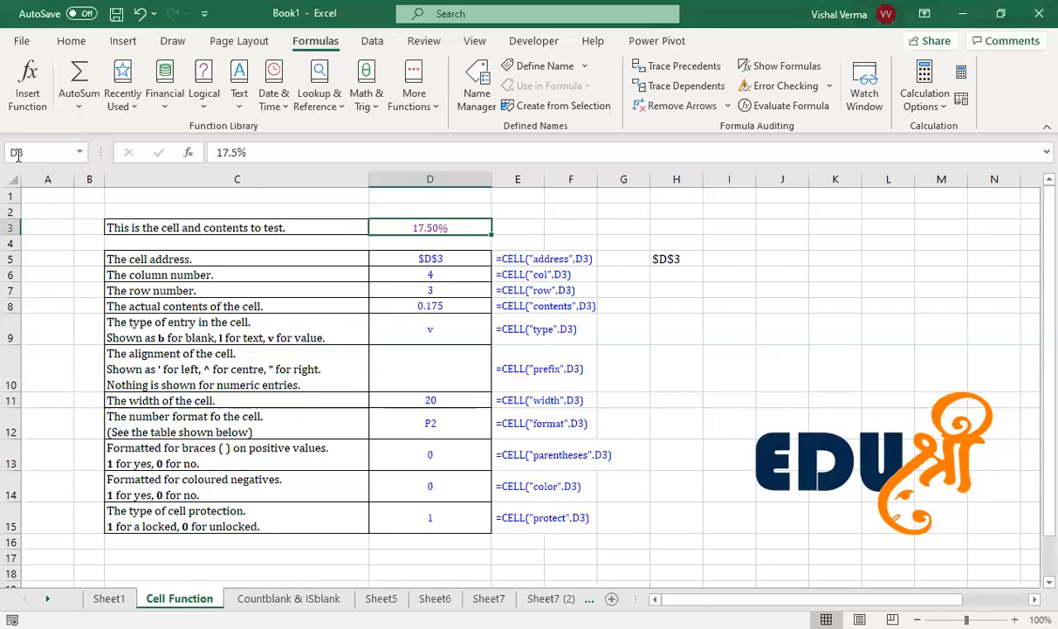
Enter =CELL("col",D3) in cell H6 to return the test cell's column number
left_click(674, 274)
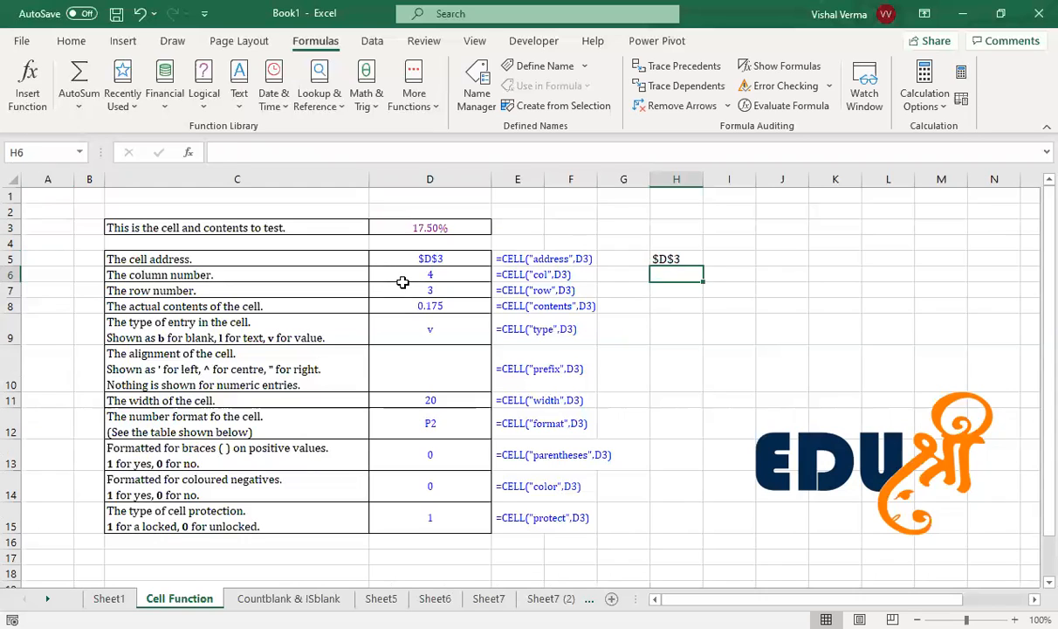
type("=c")
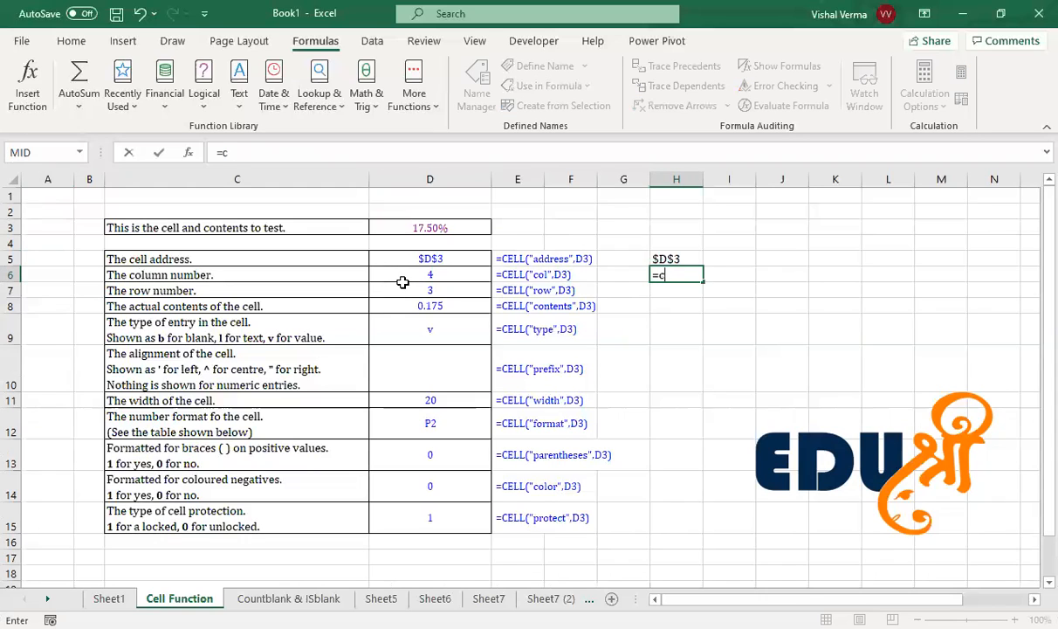
type("ell")
key("Tab")
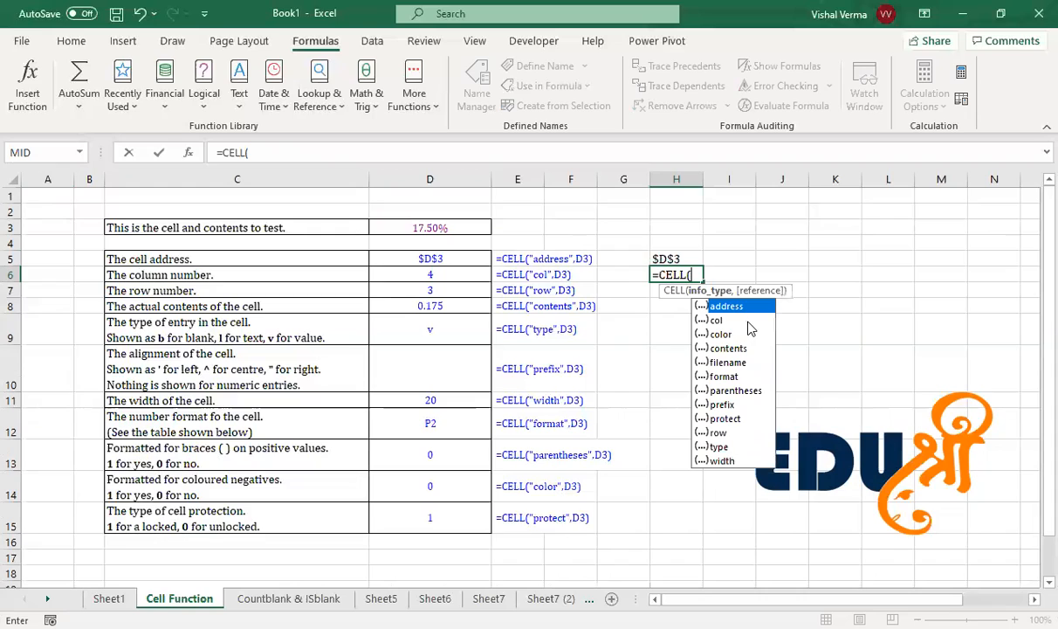
left_click(747, 321)
double_click(747, 321)
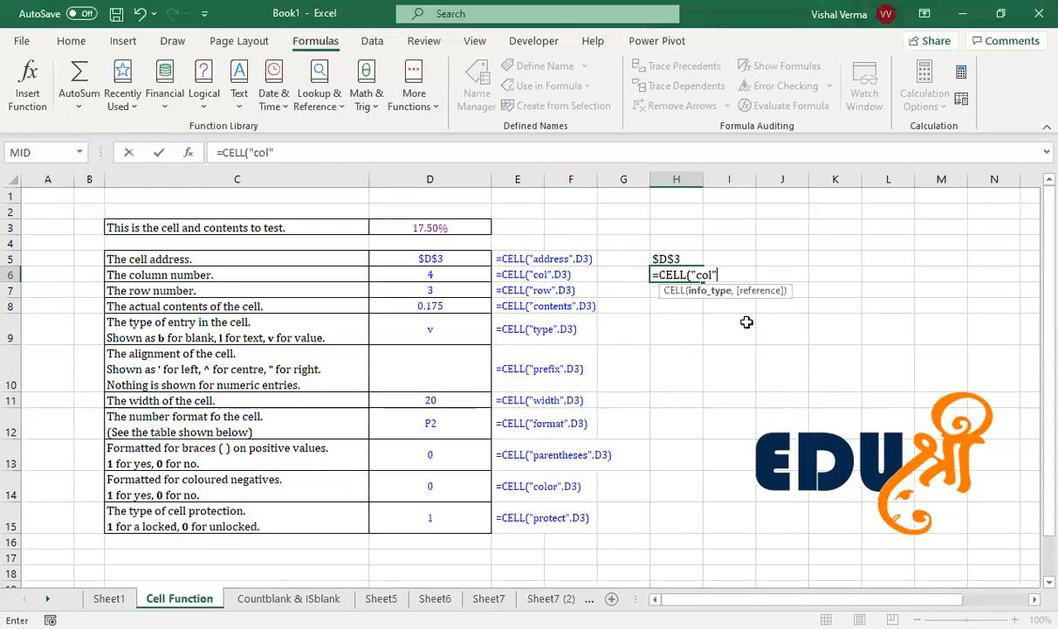
type(",")
left_click(420, 226)
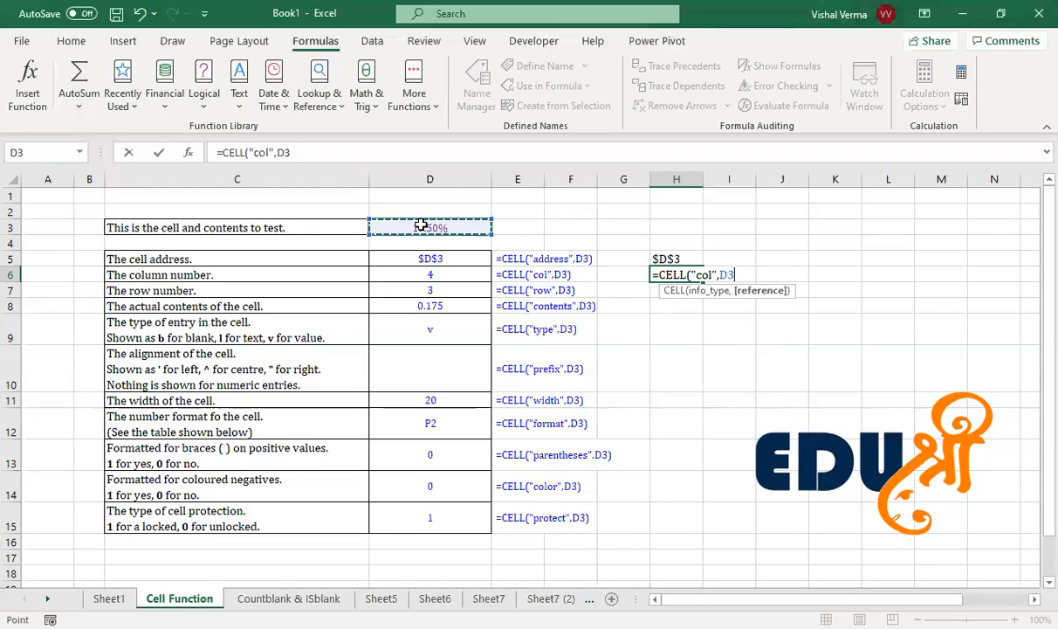
key("Return")
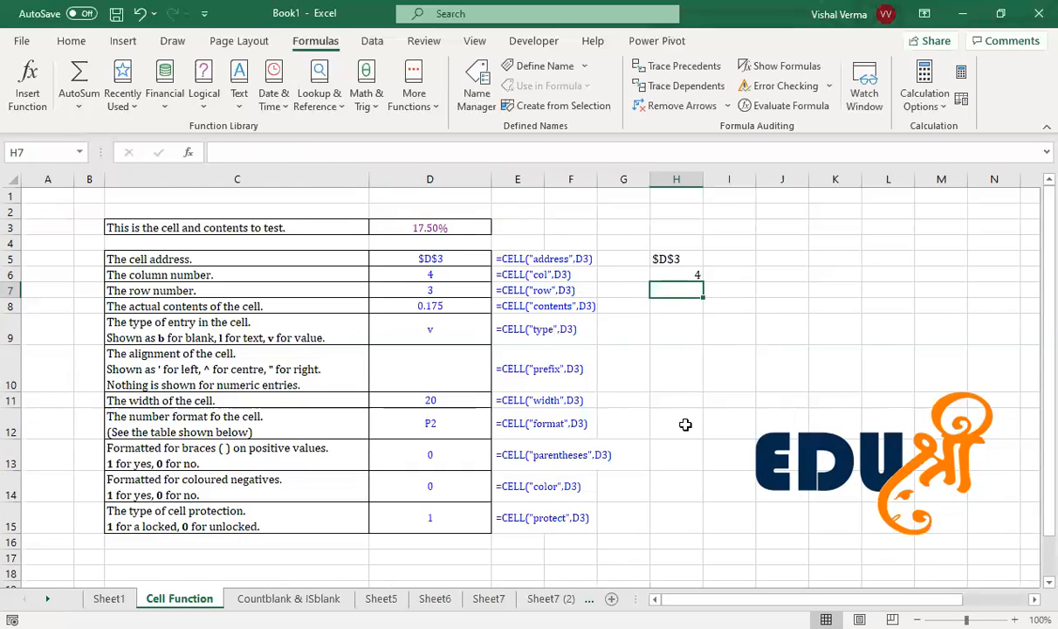
Enter =CELL("format",D3) in cell H12 to return the test cell's number format code
left_click(686, 424)
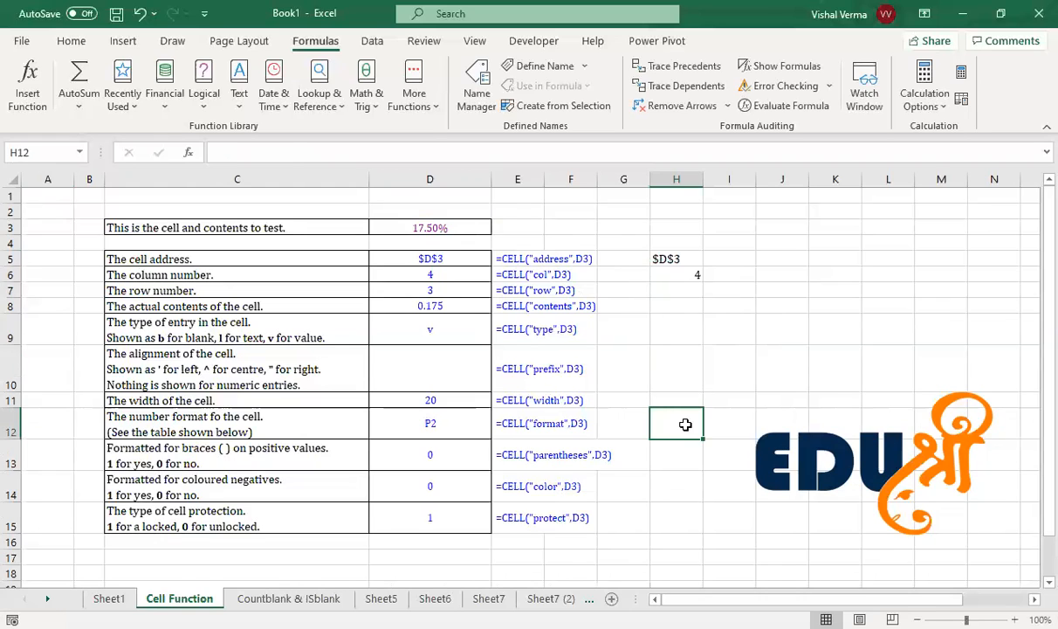
type("=")
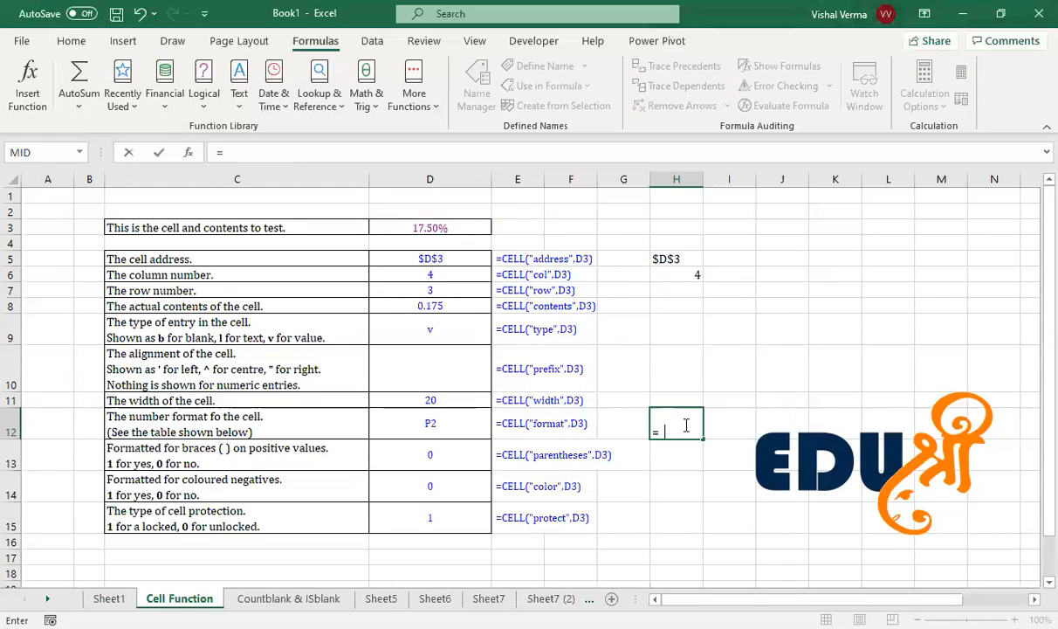
key("BackSpace")
type("CELL(")
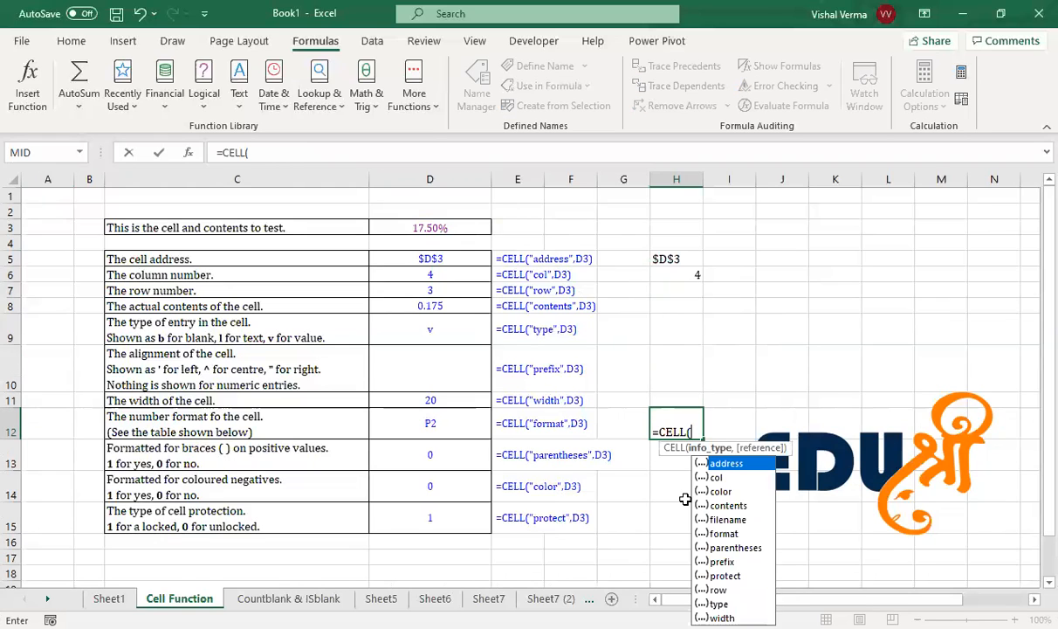
key("Down")
key("Down")
key("Down")
key("Down")
key("Down")
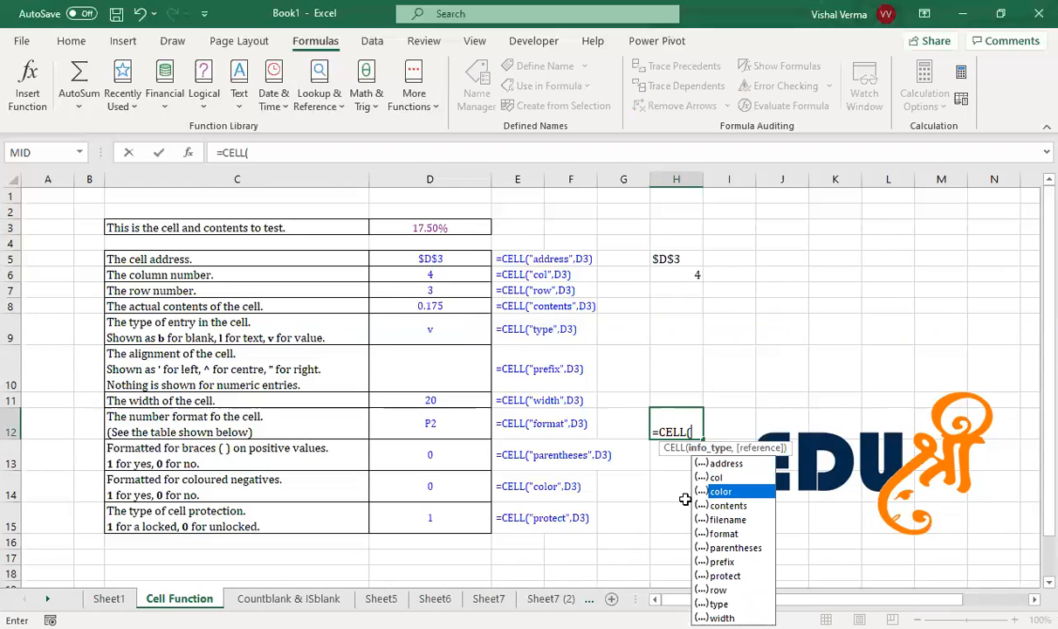
key("Tab")
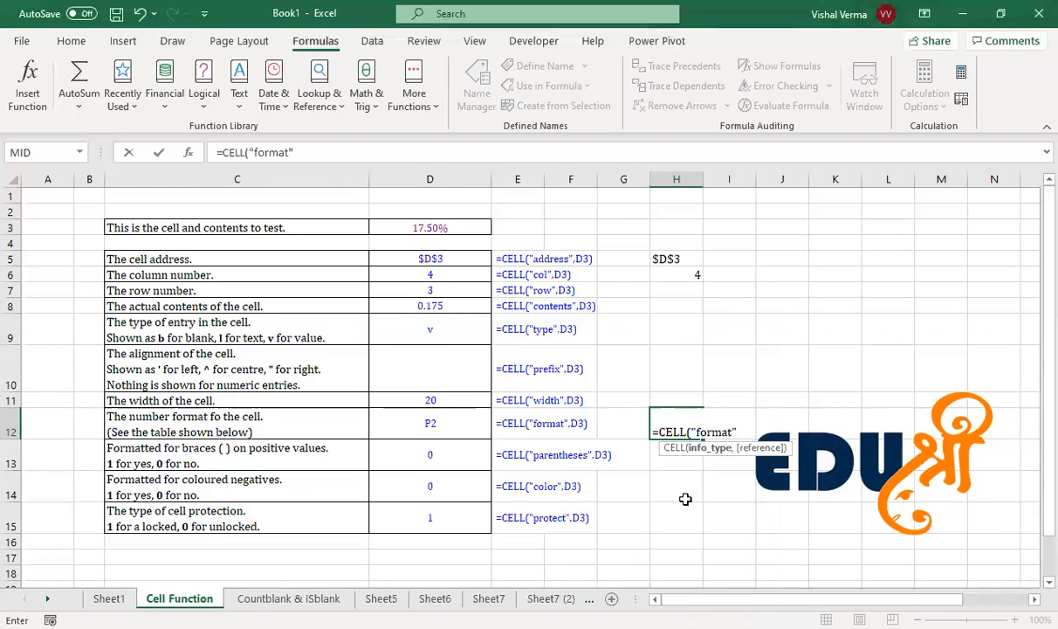
type(",")
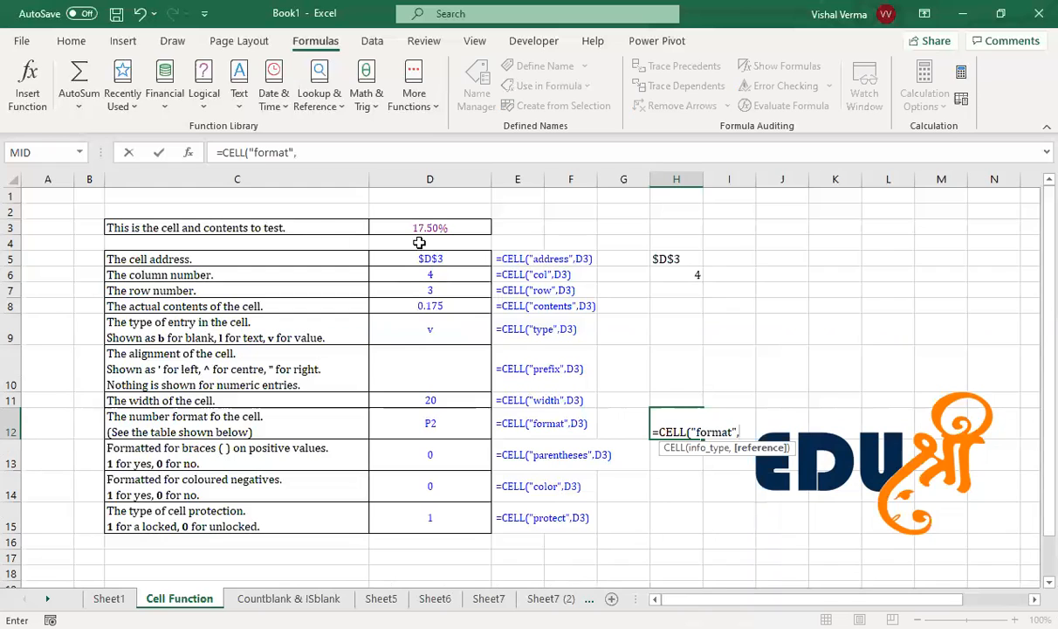
left_click(436, 226)
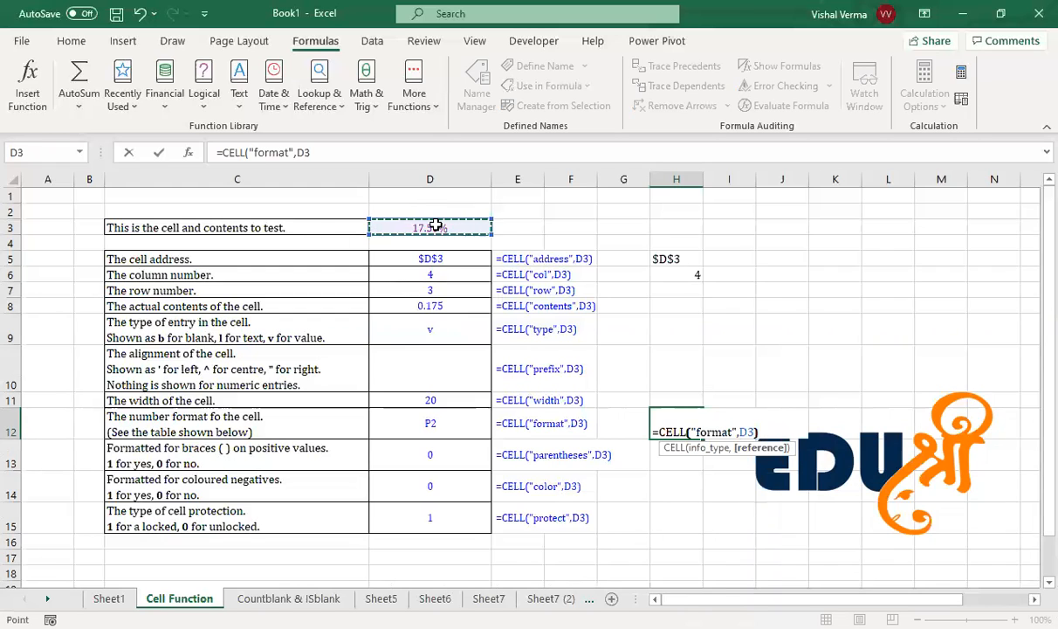
key("Return")
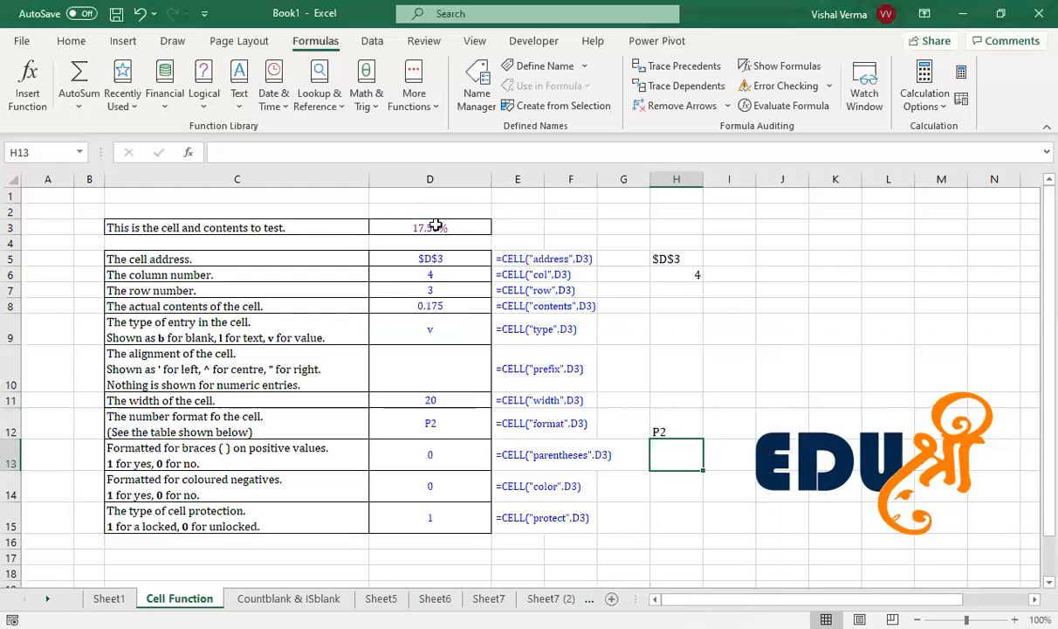
On the Countblank & ISblank sheet, enter =ISBLANK(B2) in cell C2 to test whether B2 is empty
left_click(668, 427)
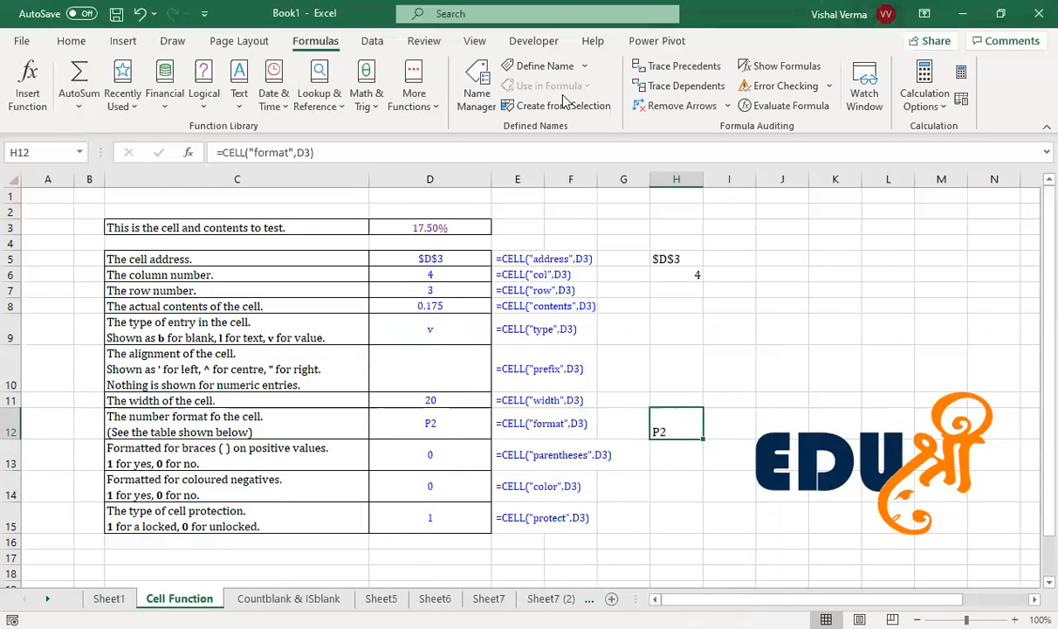
left_click(288, 598)
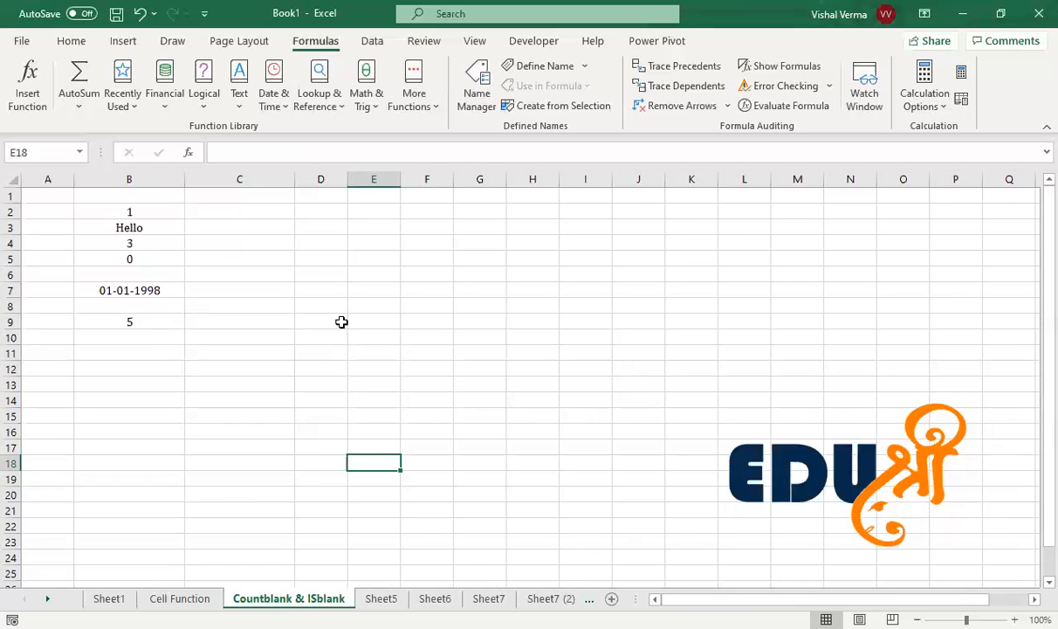
left_click(278, 207)
type("=")
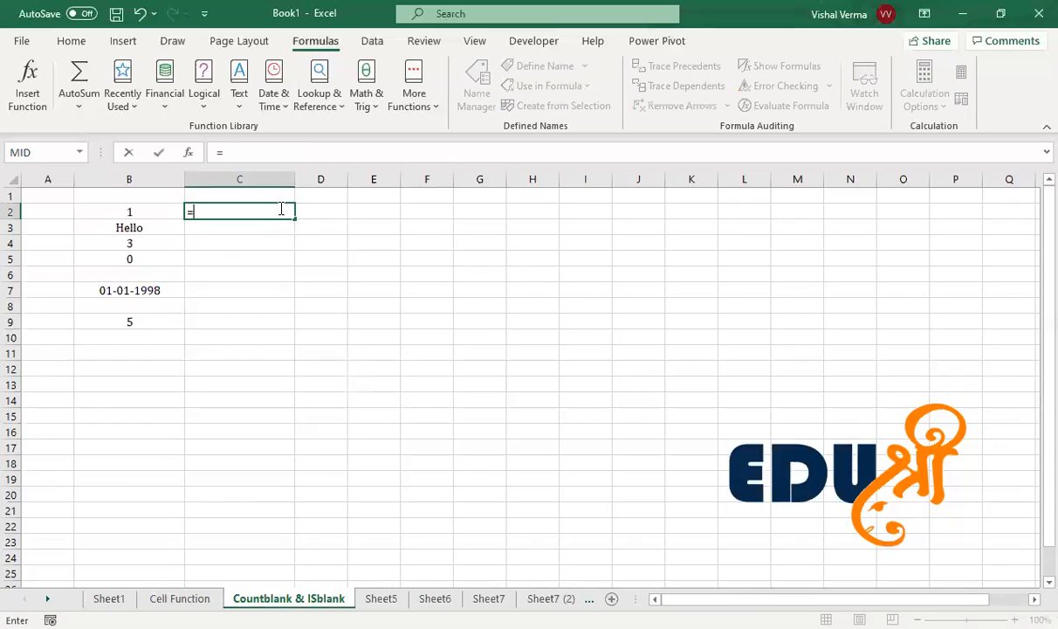
type("i")
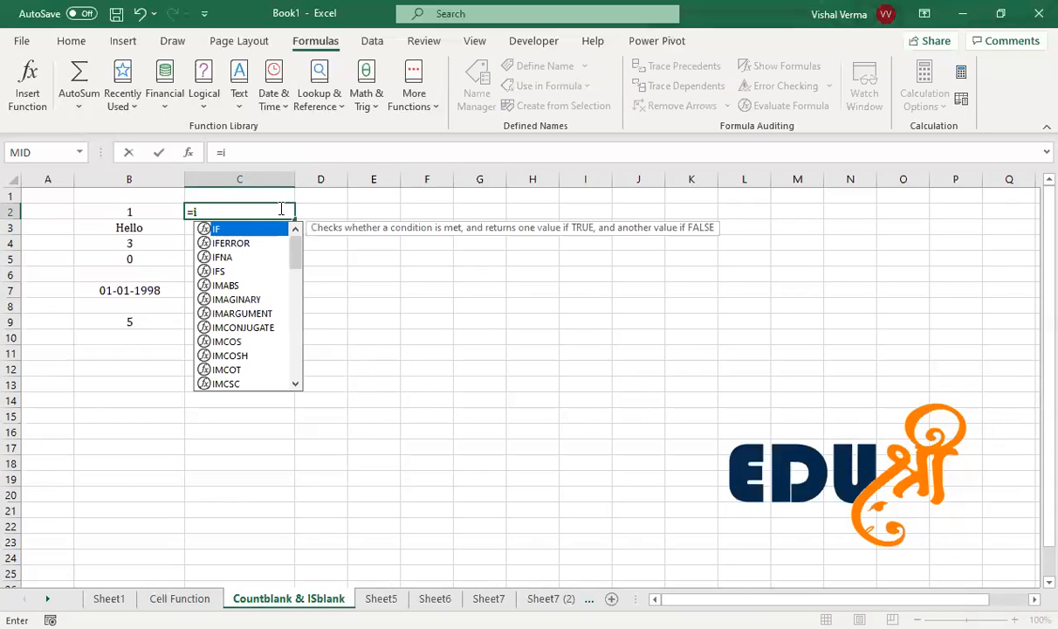
type("s")
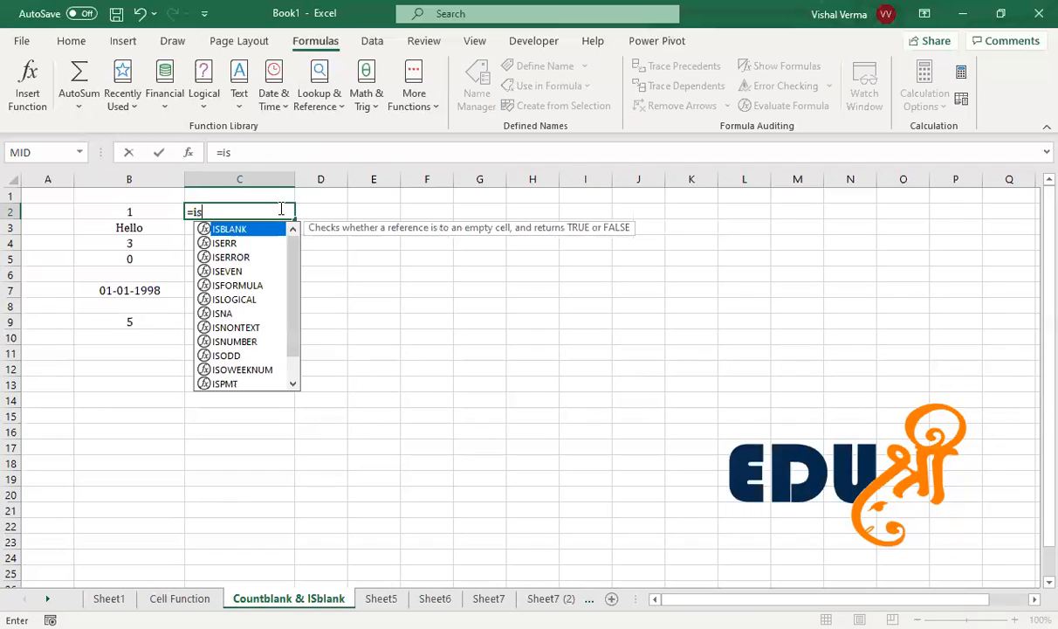
key("Tab")
left_click(153, 210)
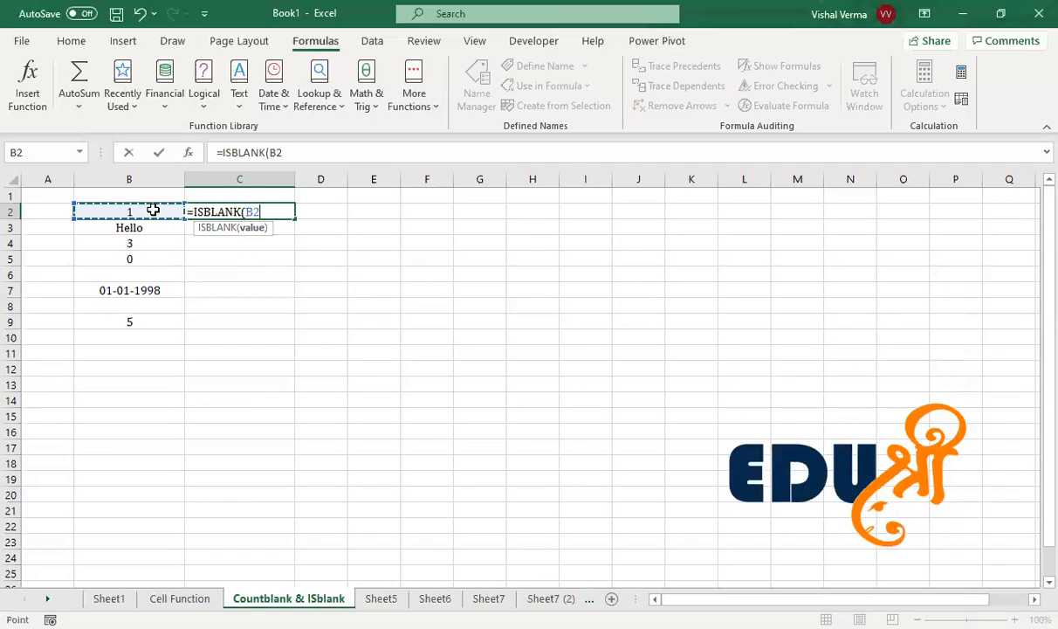
type(")")
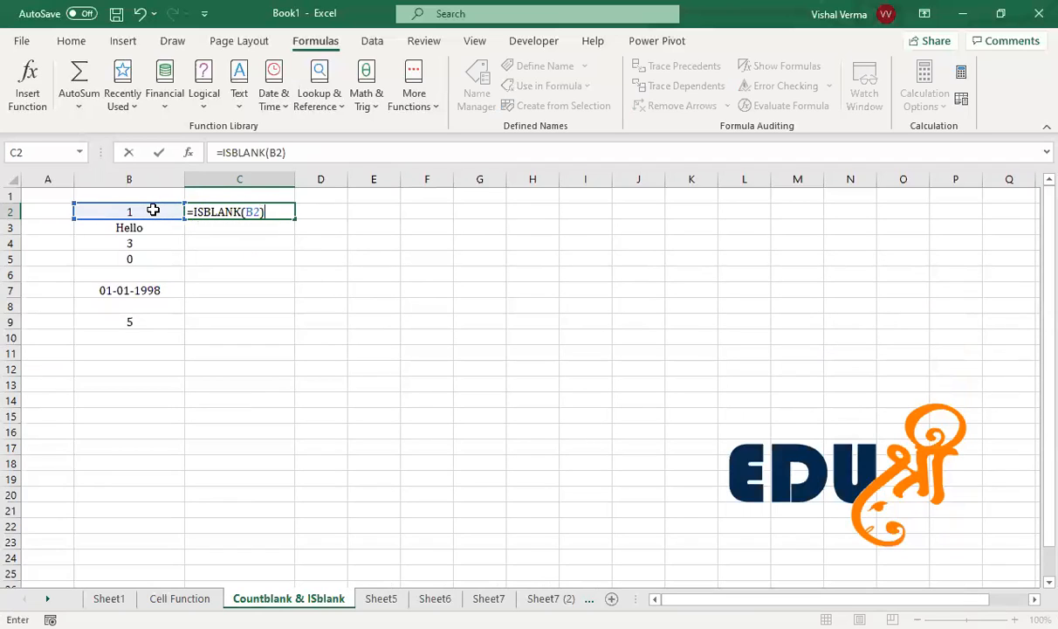
key("Return")
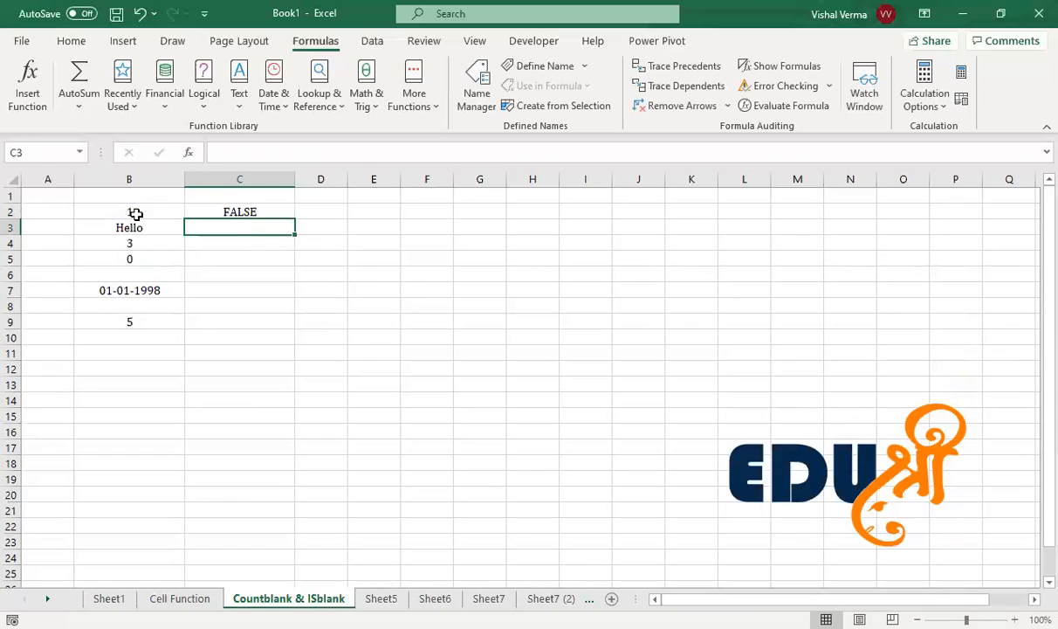
Copy the ISBLANK formula from C2 down through C9 to test every entry in column B
left_click(125, 213)
left_click(220, 211)
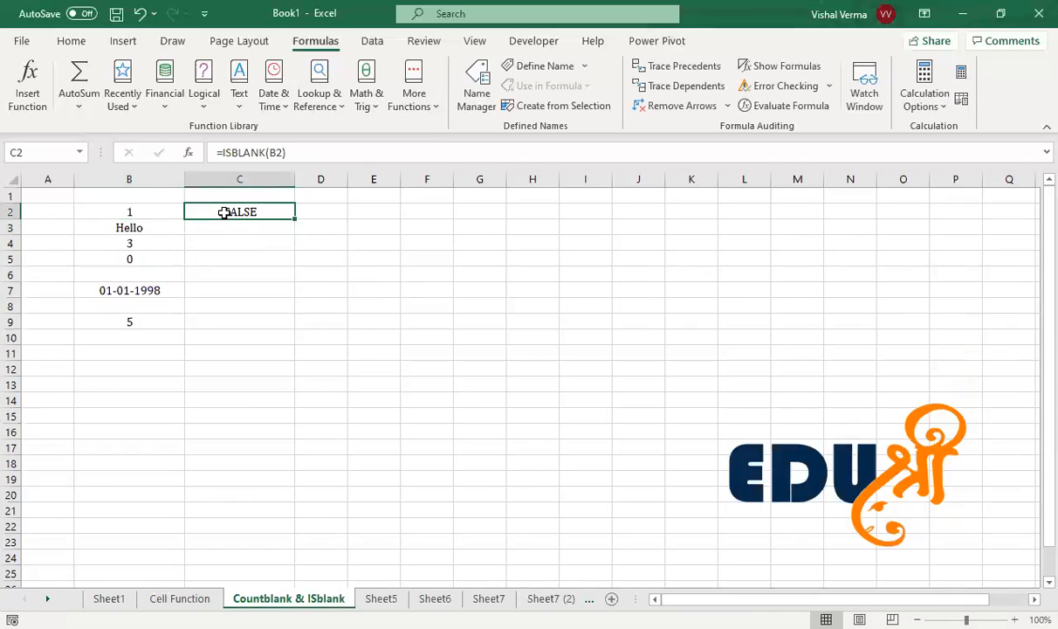
left_click_drag(294, 218, 291, 331)
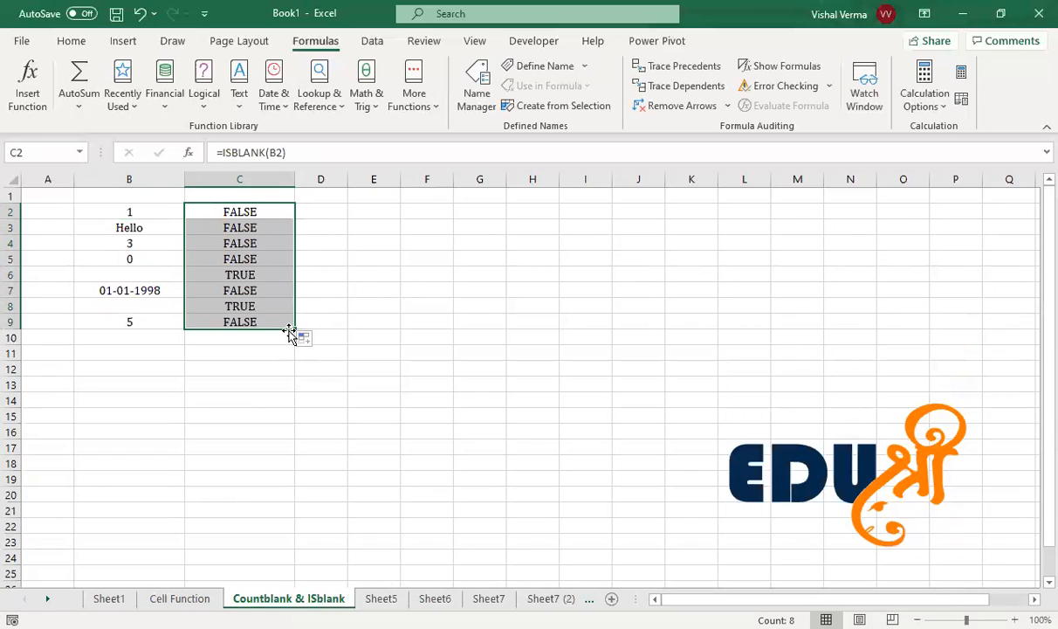
left_click(240, 211)
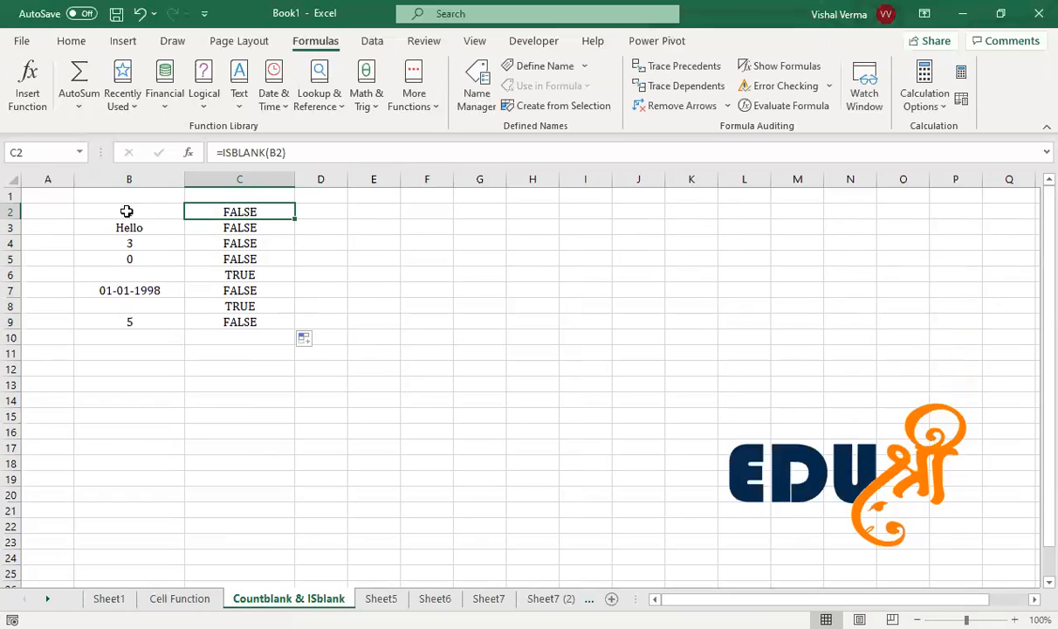
Highlight cell C6, the ISBLANK result for the empty cell B6, with a light orange fill
left_click(231, 276)
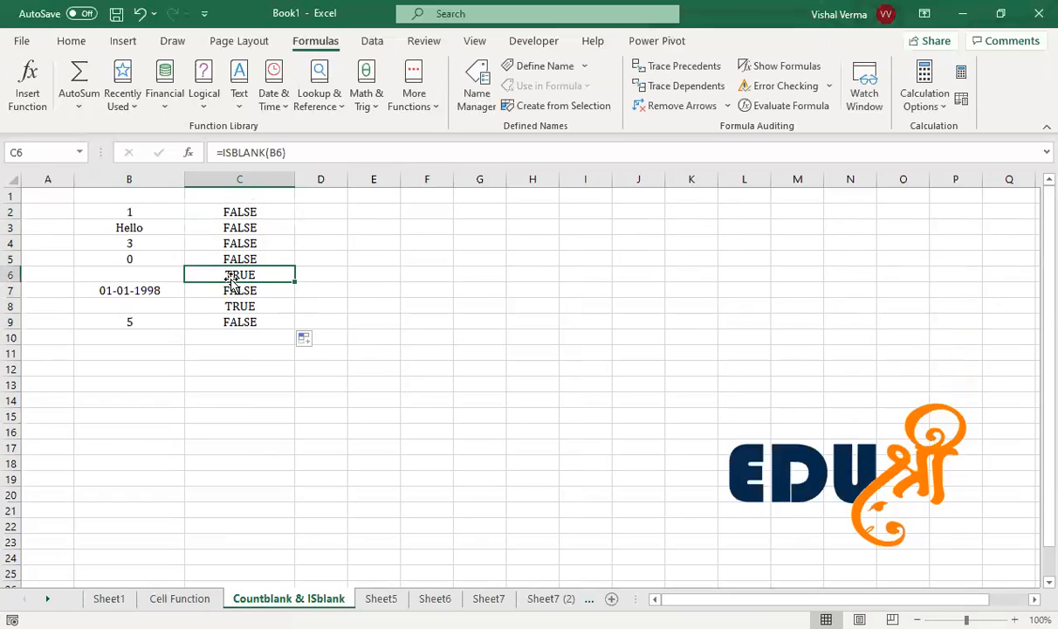
left_click(72, 41)
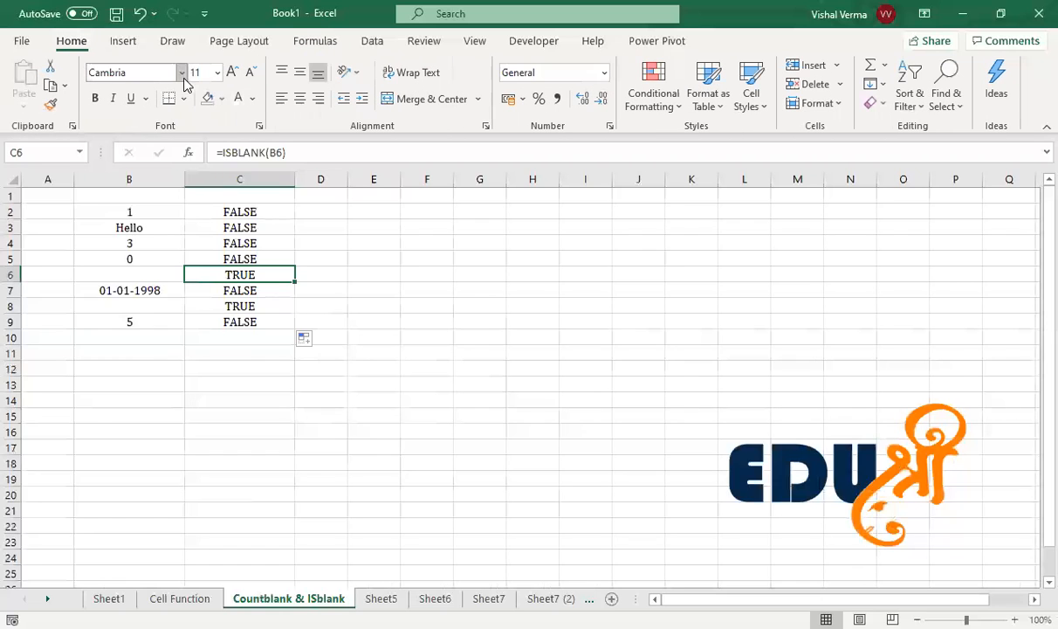
left_click(221, 99)
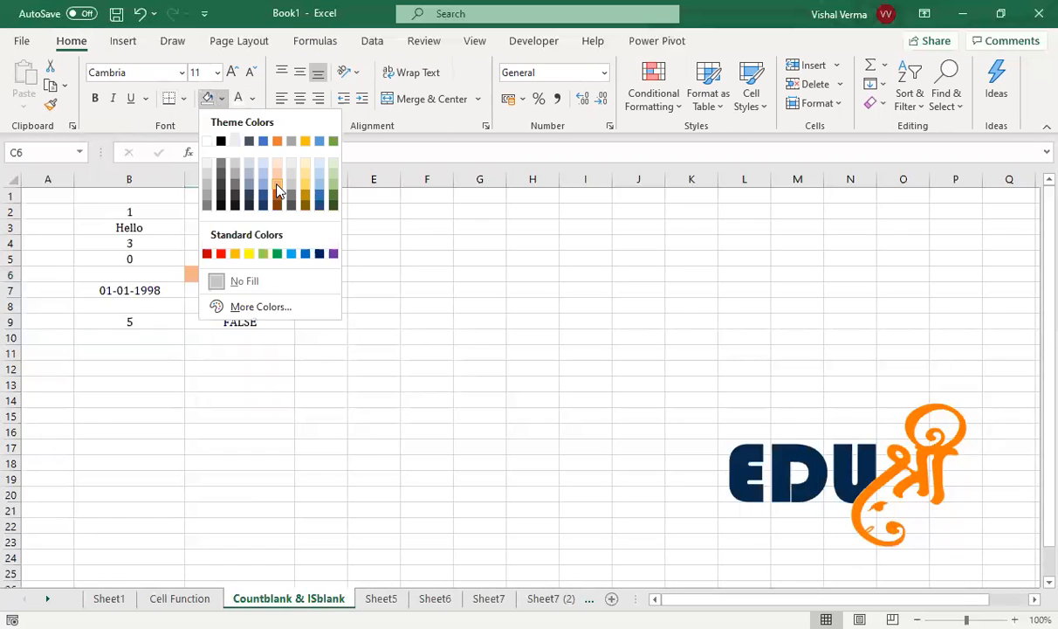
left_click(277, 190)
left_click(354, 335)
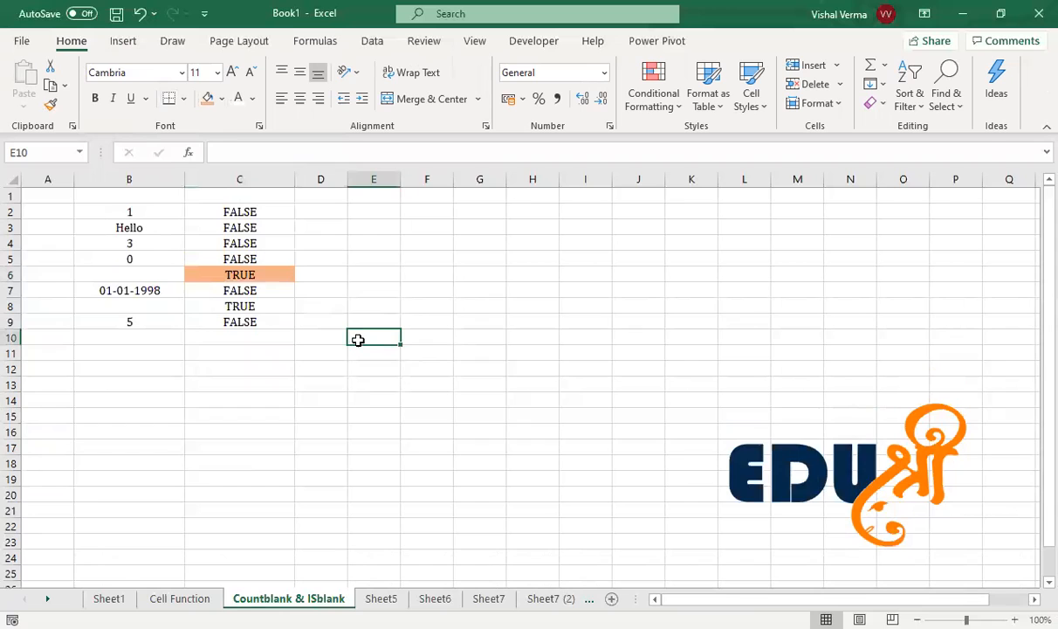
Enter =ISNUMBER(B2) in cell D2 to test whether B2 holds a number
left_click(332, 212)
type("=")
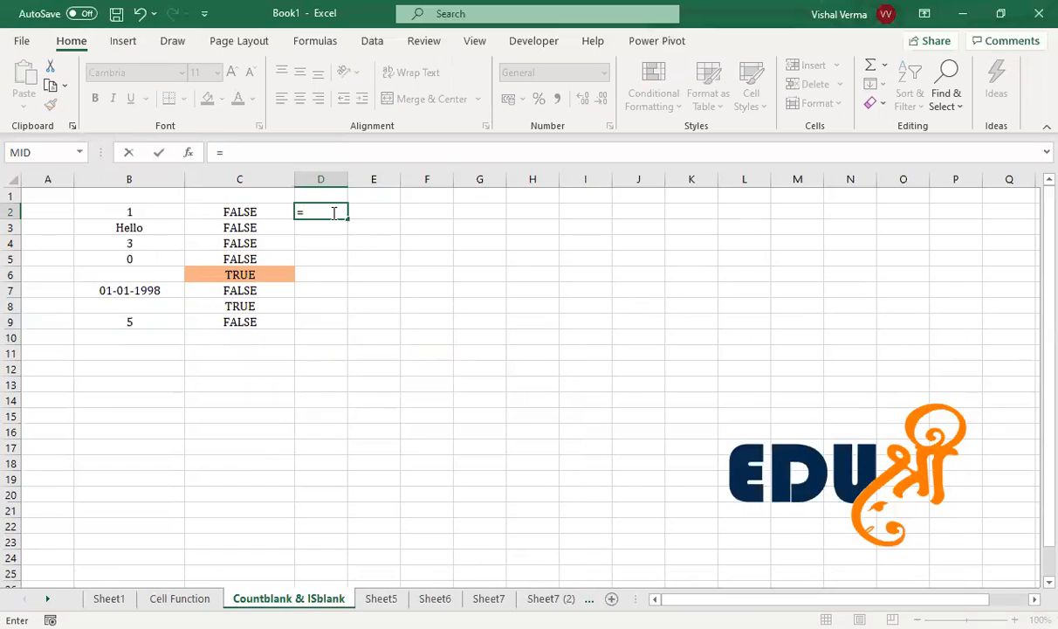
type("isn")
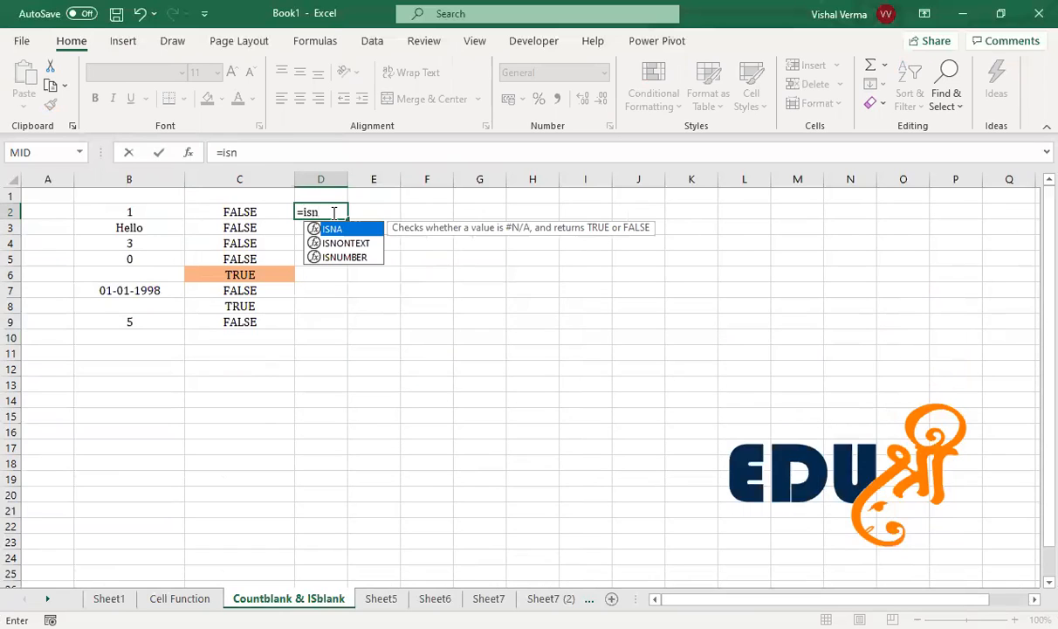
key("Down")
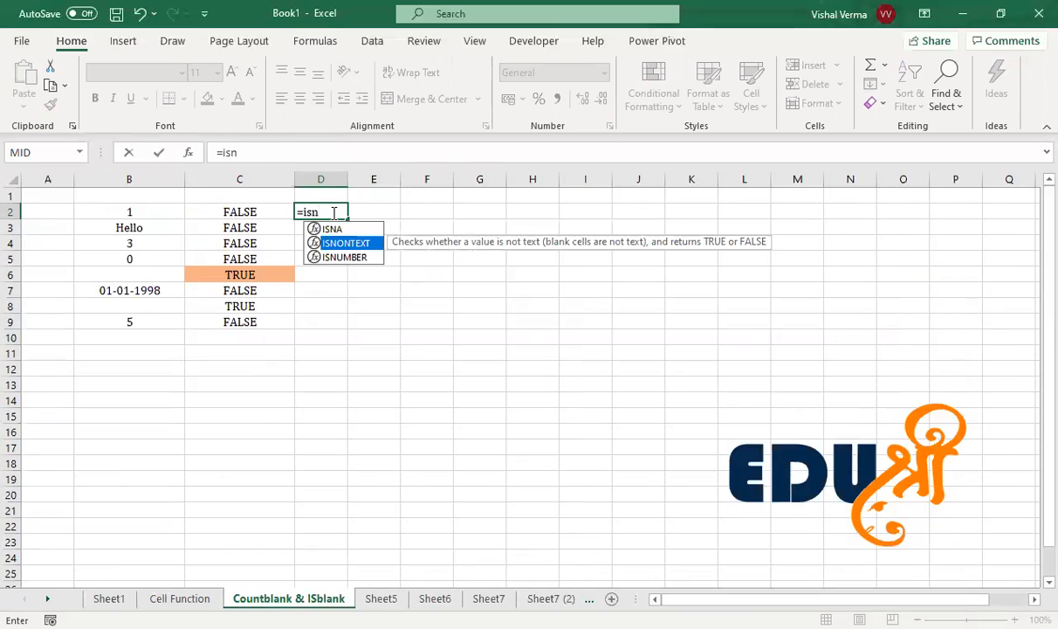
key("Down")
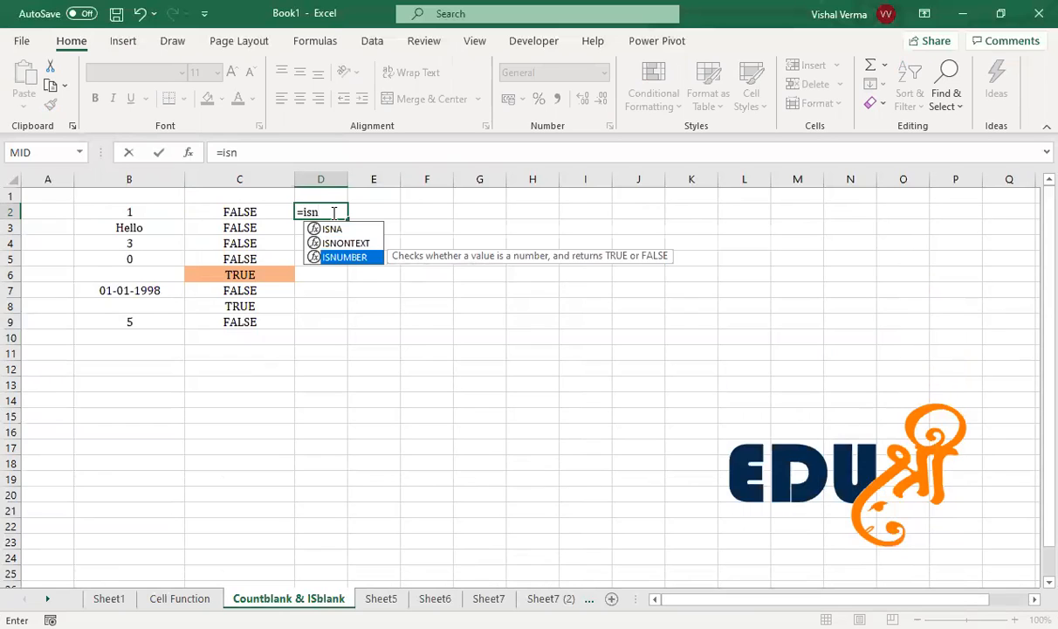
key("Tab")
left_click(134, 210)
type(")")
key("Return")
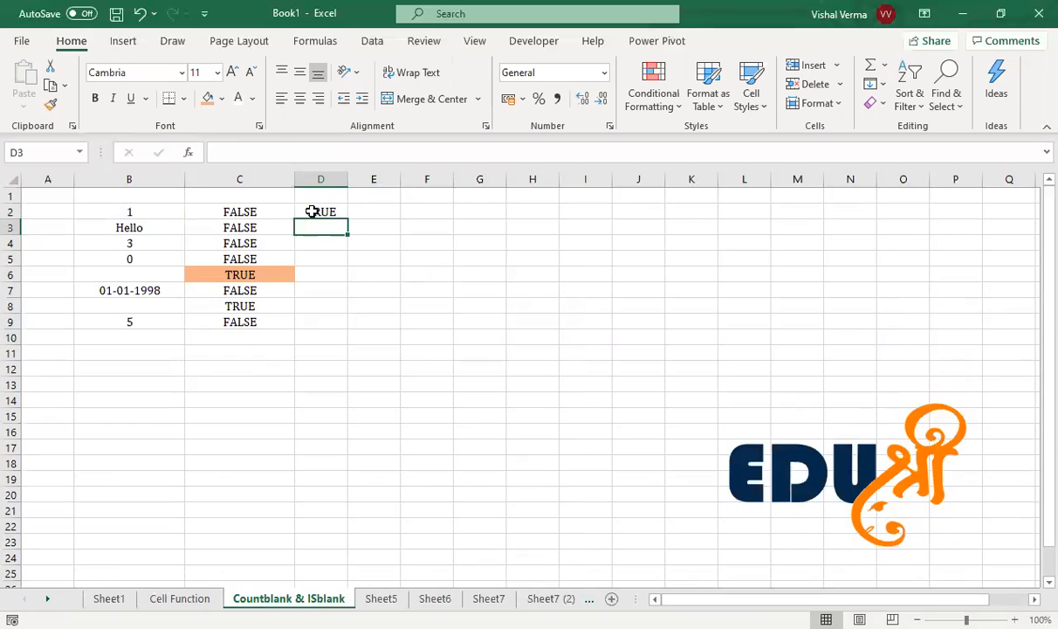
Copy the ISNUMBER formula from D2 down through D9 and check it against the text entry in B3
left_click(314, 212)
left_click_drag(350, 219, 337, 332)
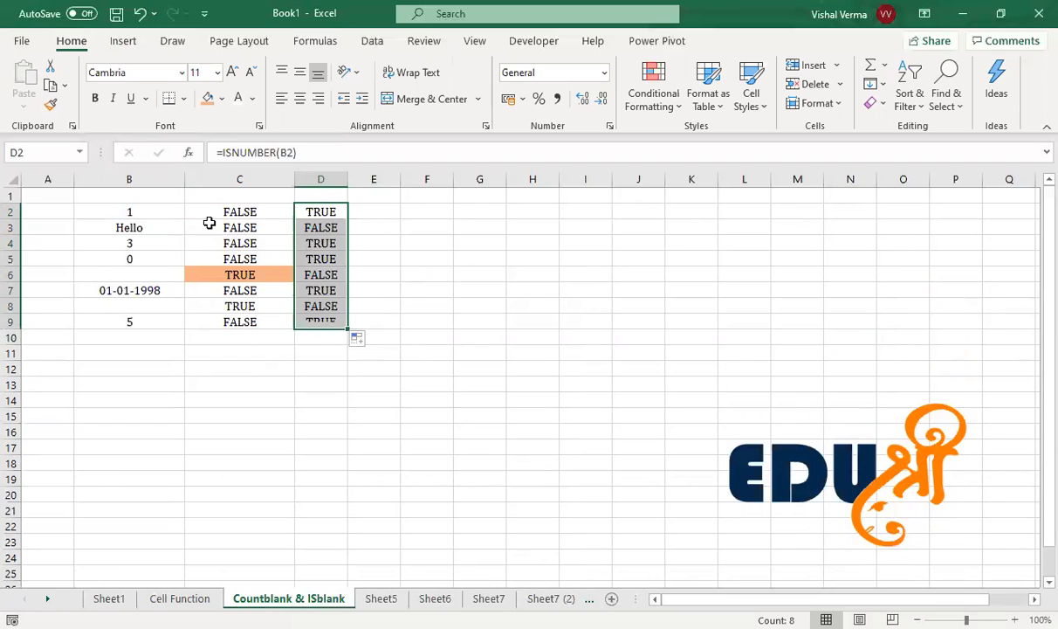
left_click(130, 228)
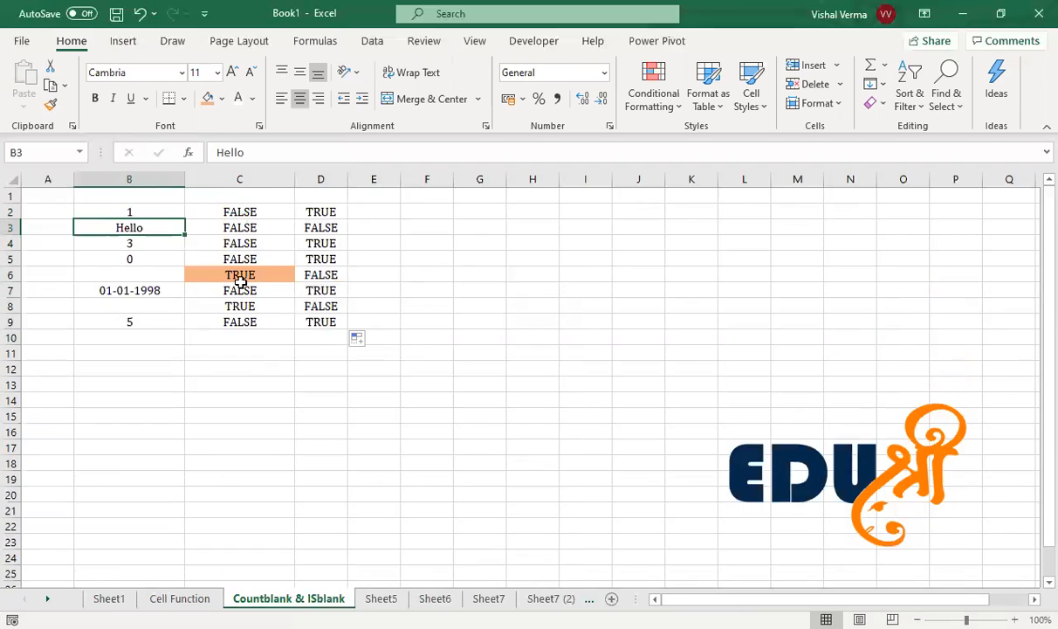
Enter =ISTEXT(B2) in cell E2 to test whether B2 holds text
left_click(376, 212)
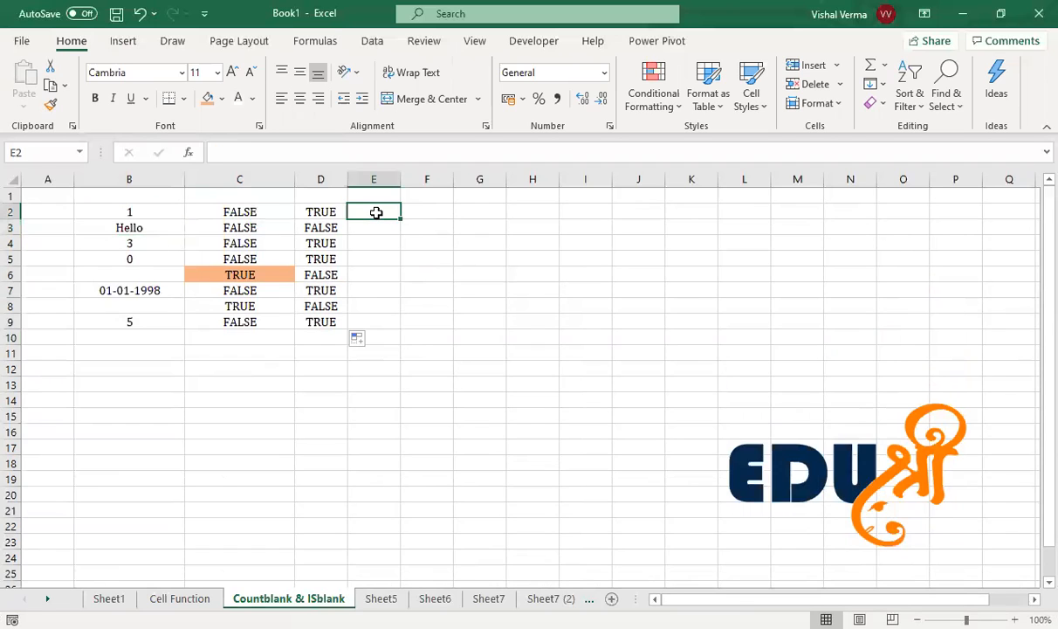
type("=")
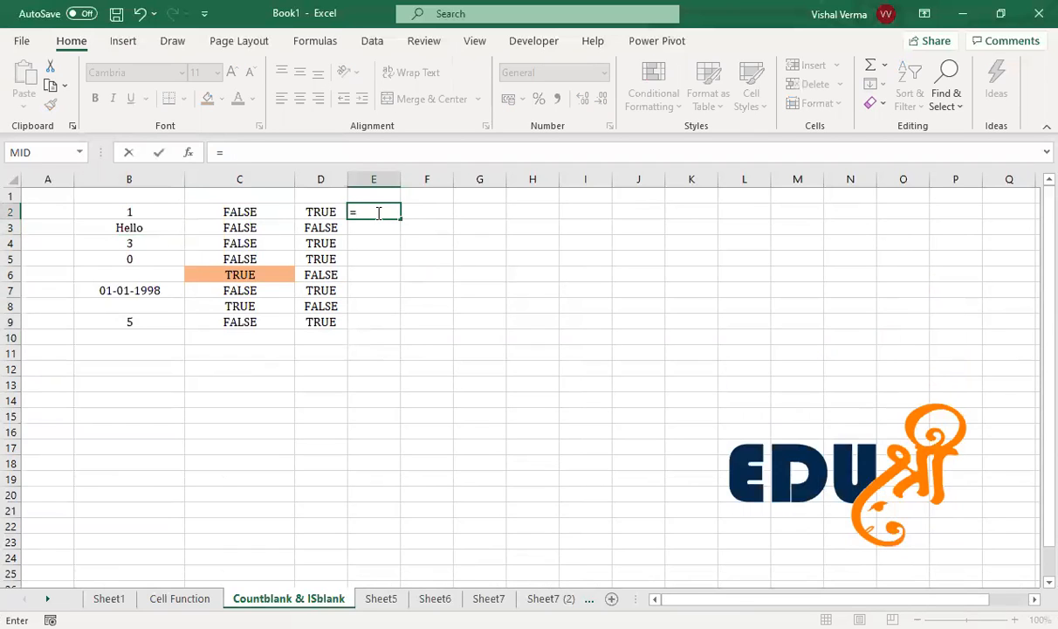
type("is")
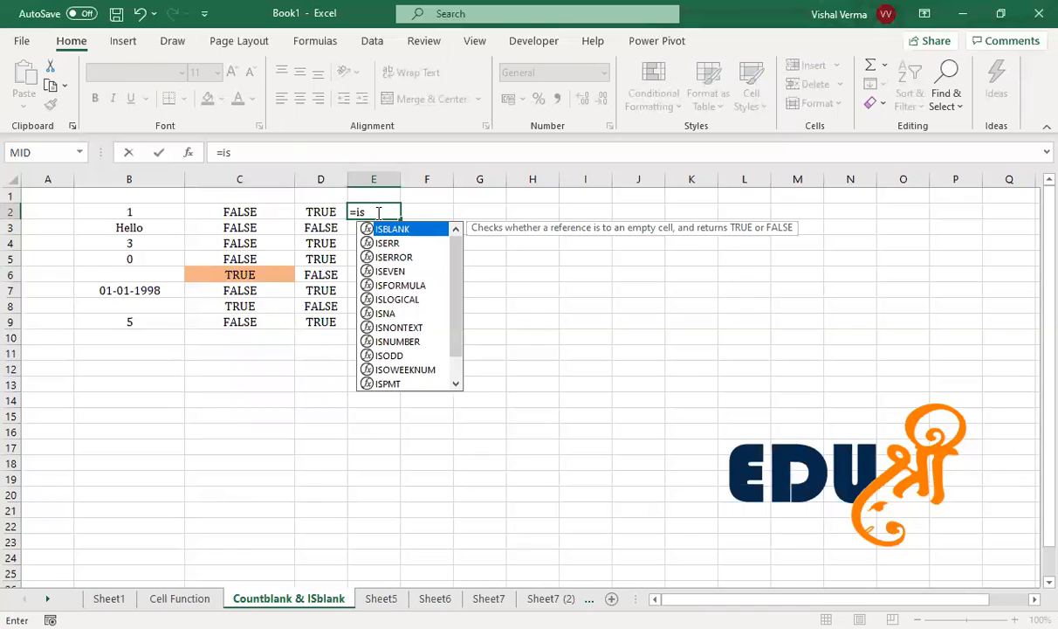
type("t")
key("Tab")
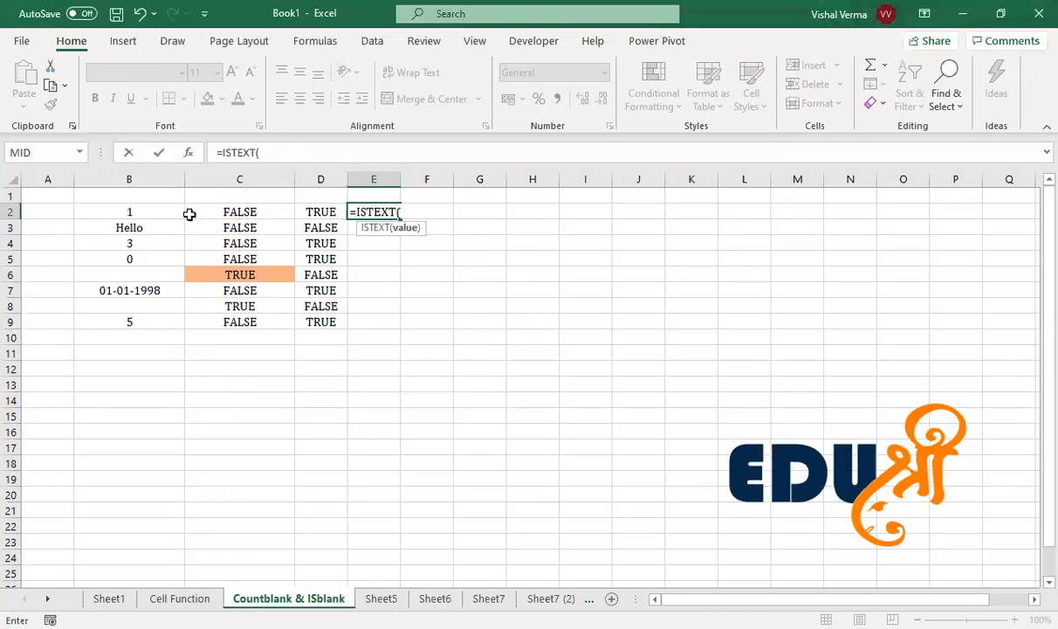
left_click(149, 210)
type(")")
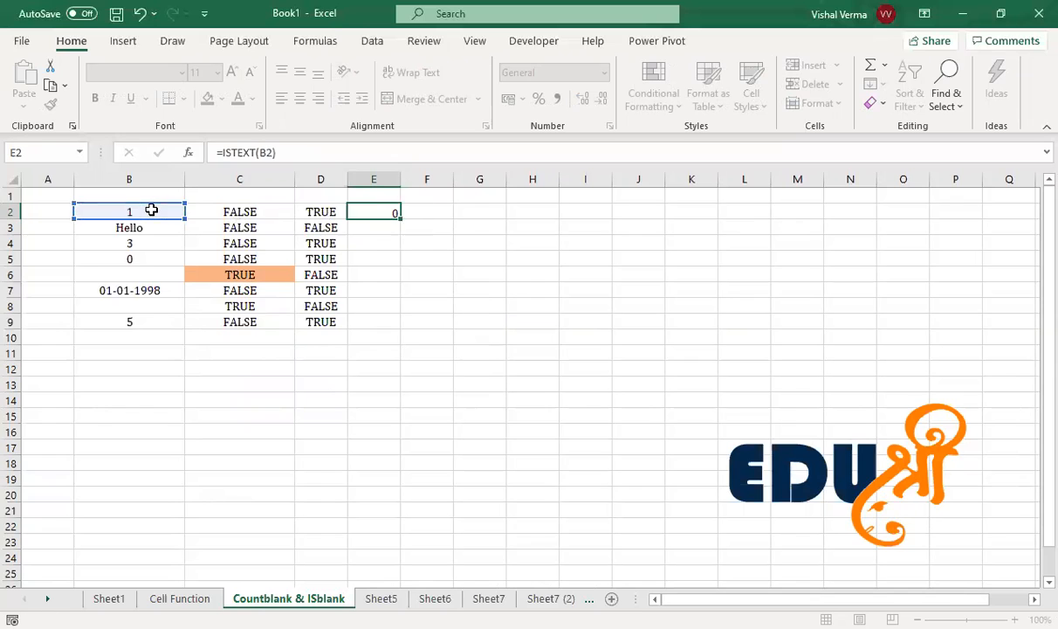
key("Return")
Copy the ISTEXT formula from E2 down through E9 to test the remaining entries in column B
left_click(389, 209)
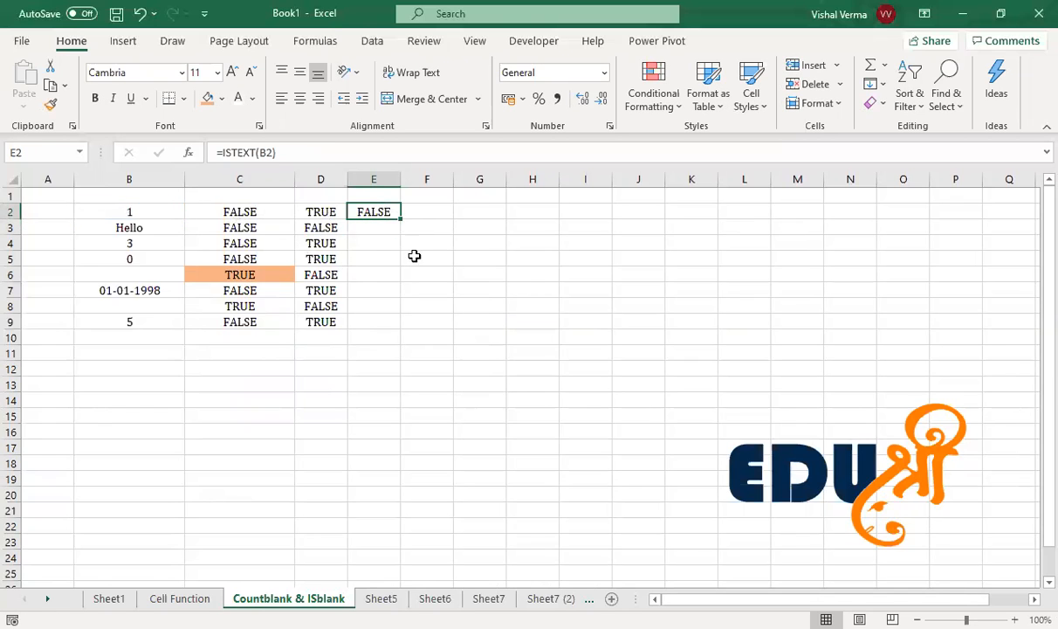
left_click_drag(402, 219, 395, 328)
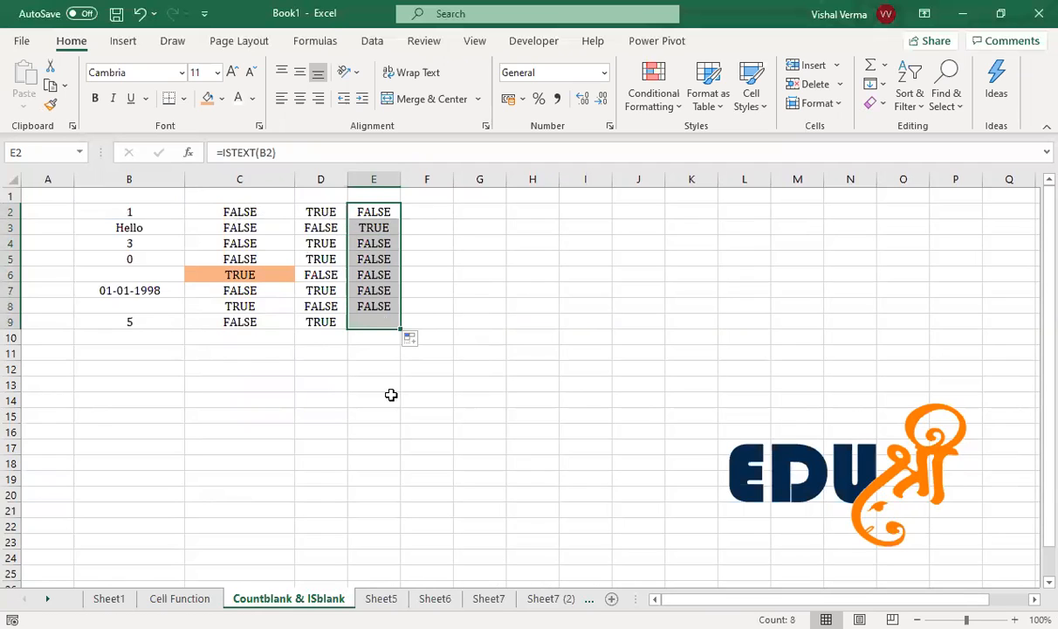
left_click(391, 397)
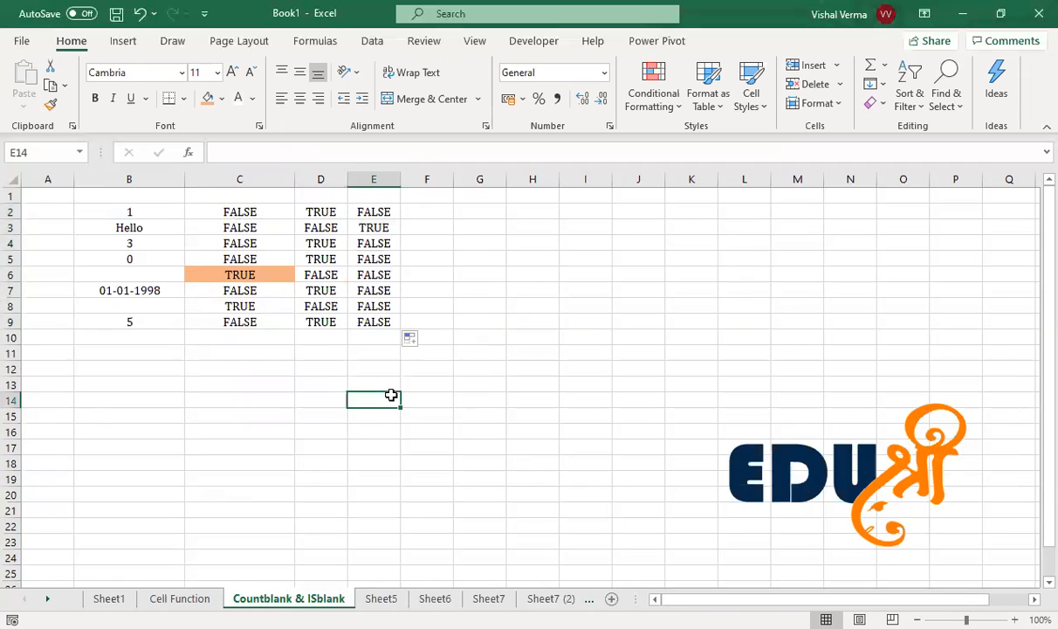
left_click(423, 212)
type("=")
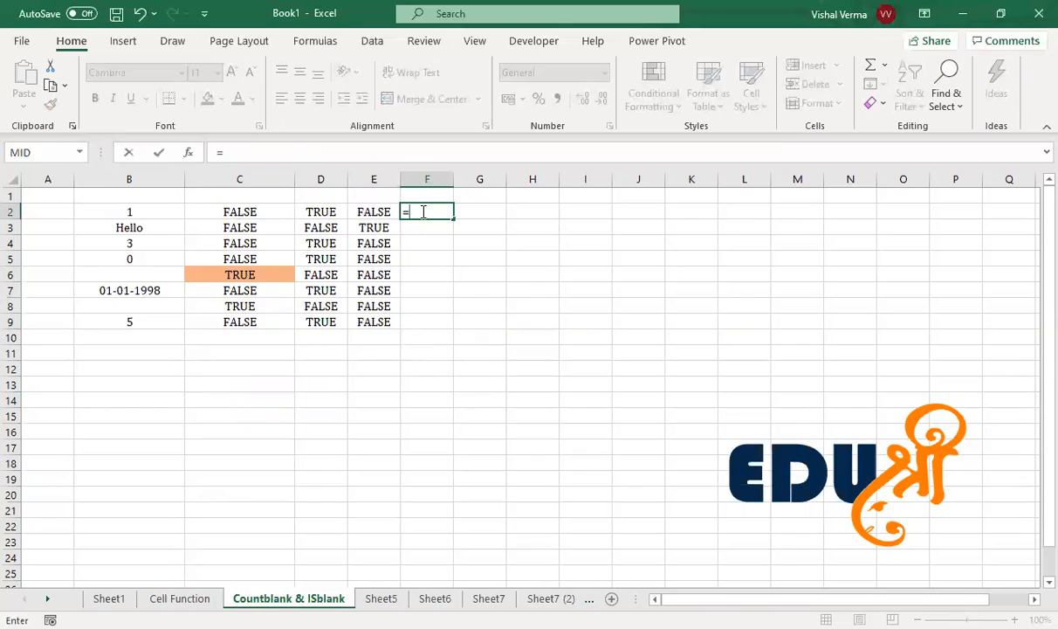
type("i")
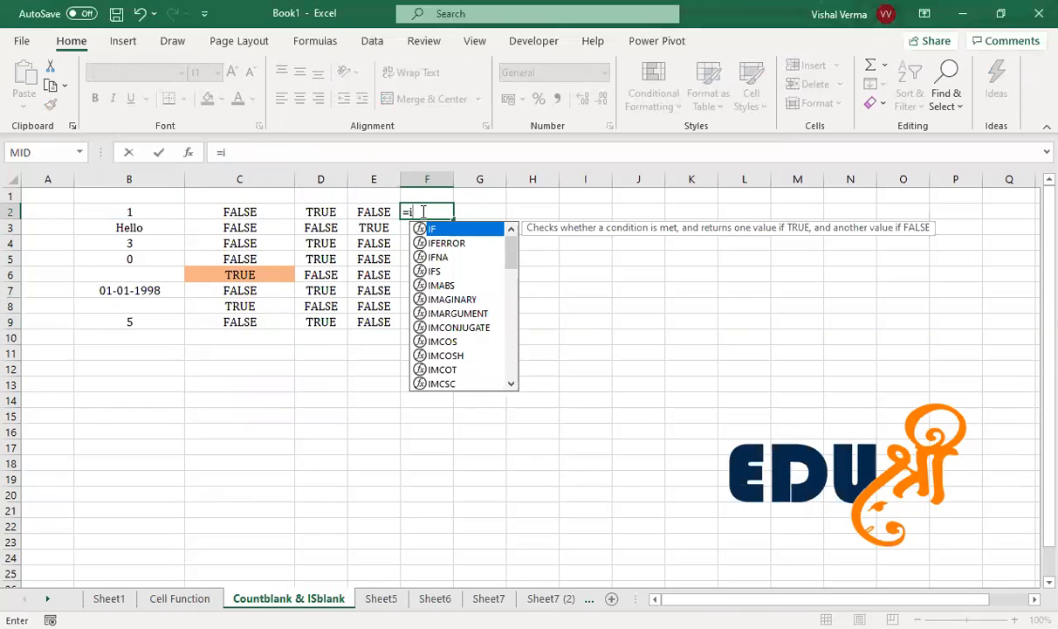
type("sd")
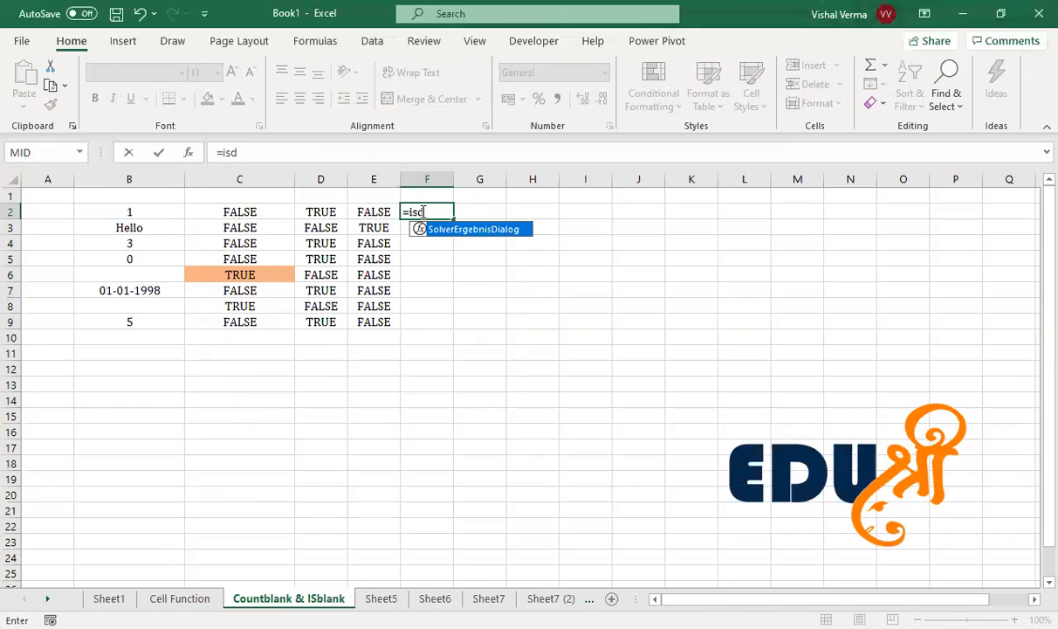
key("Escape")
left_click(456, 244)
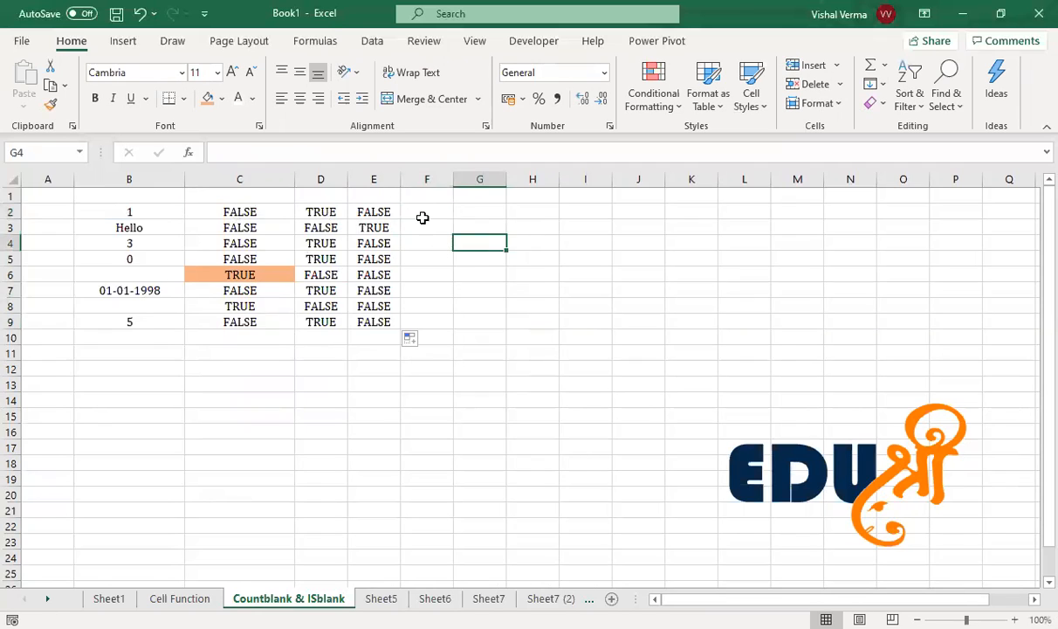
left_click(423, 219)
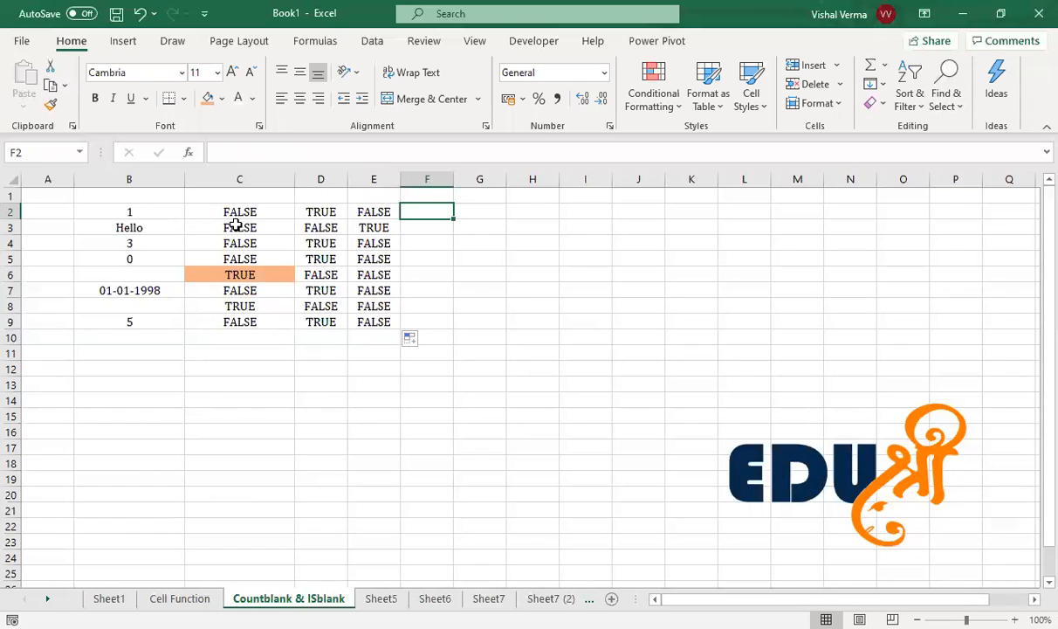
Fill cell C8 with the same orange colour as cell C6
left_click(258, 307)
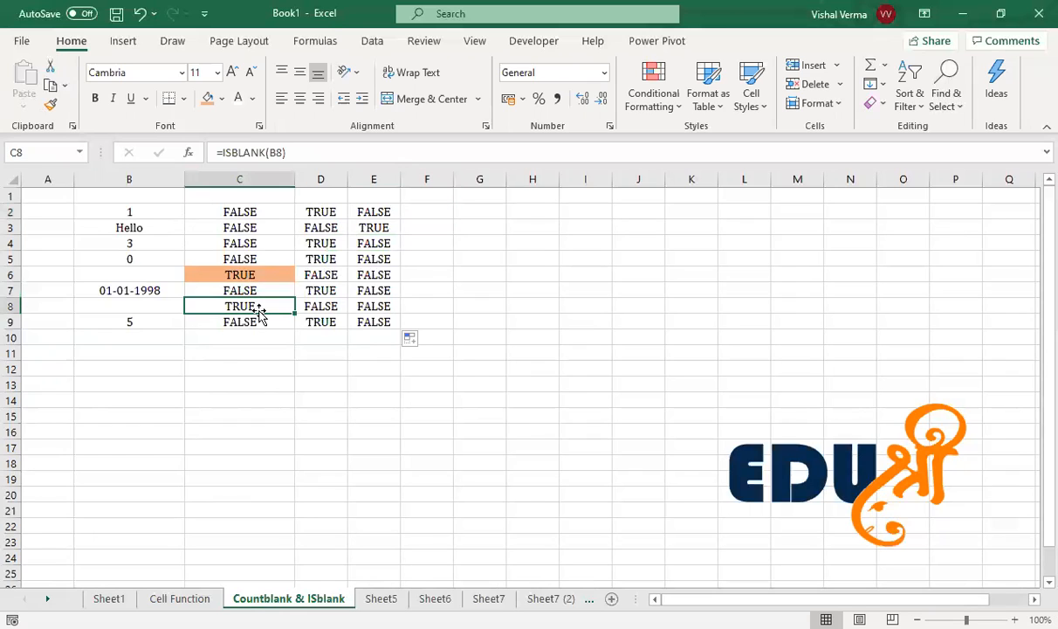
left_click(208, 98)
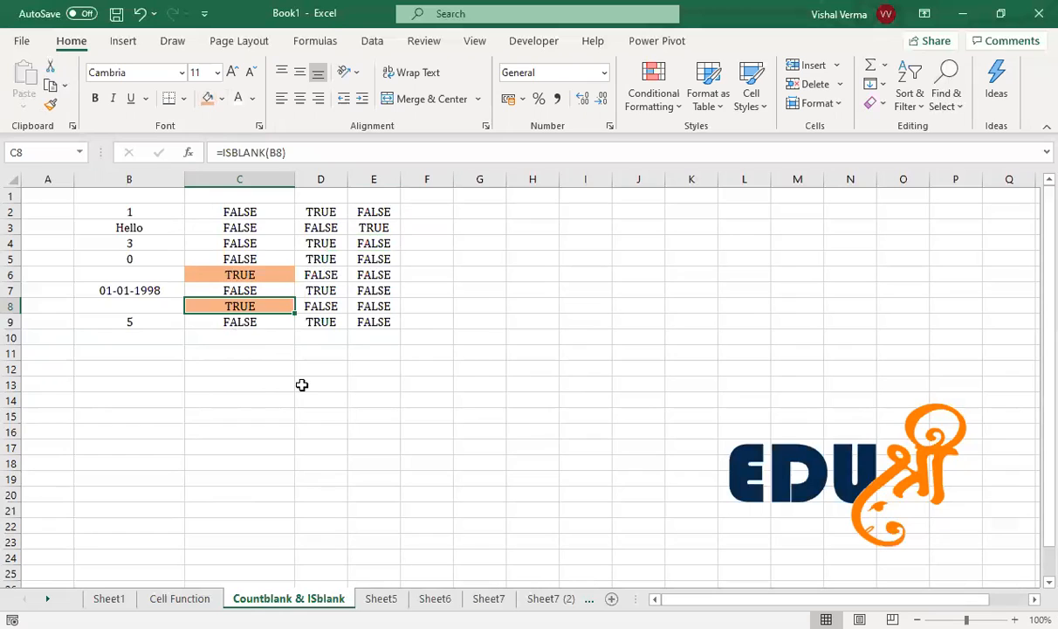
Enter a COUNTBLANK formula over B2:B9 in cell G2 to count the empty cells
left_click(489, 211)
type("=")
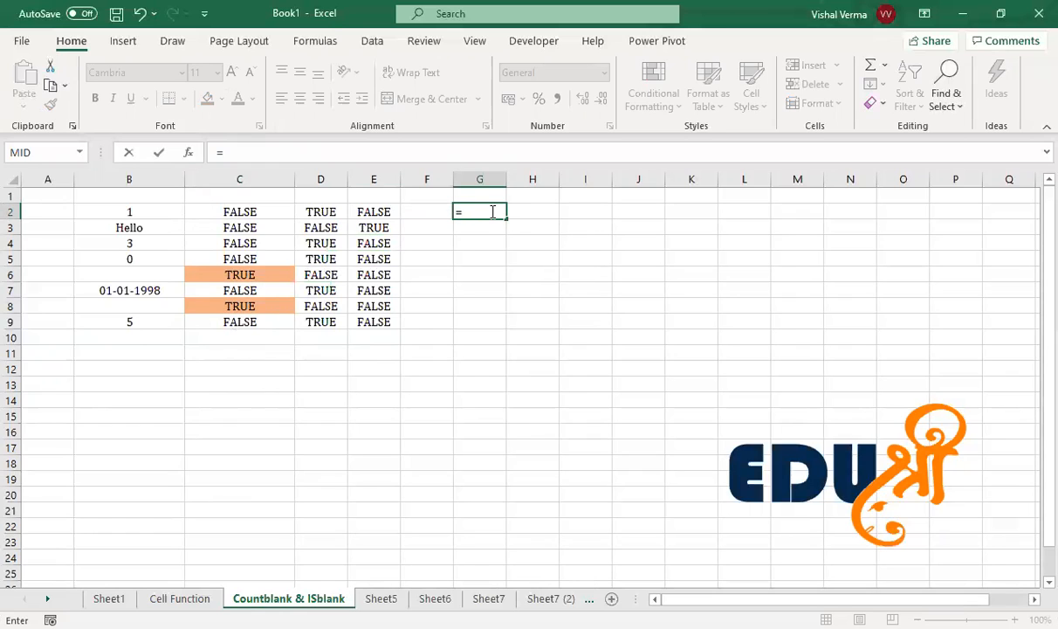
type("cou")
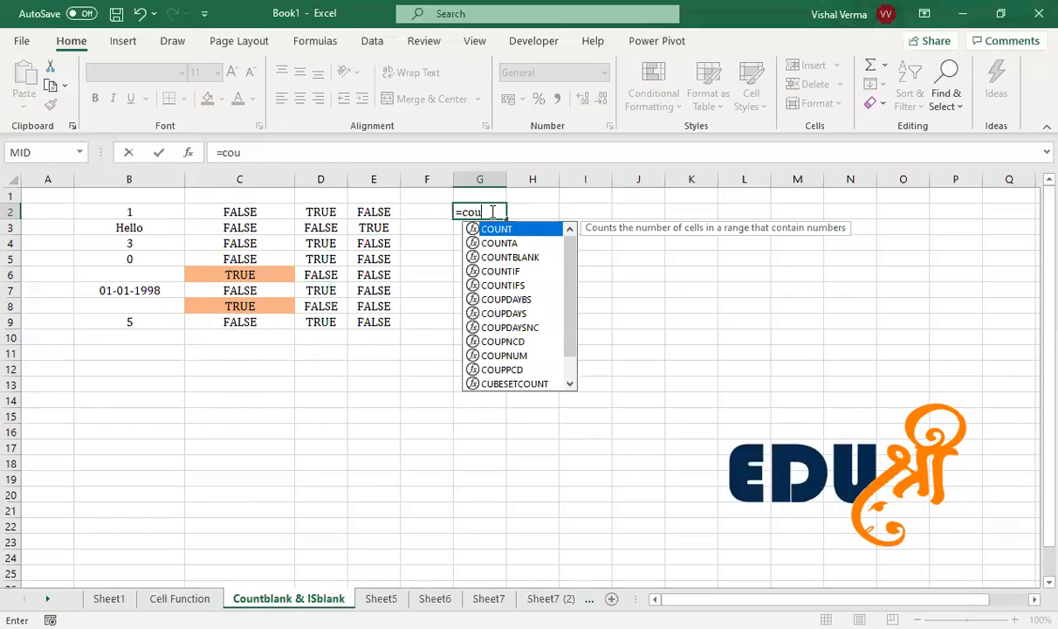
key("Down")
key("Down")
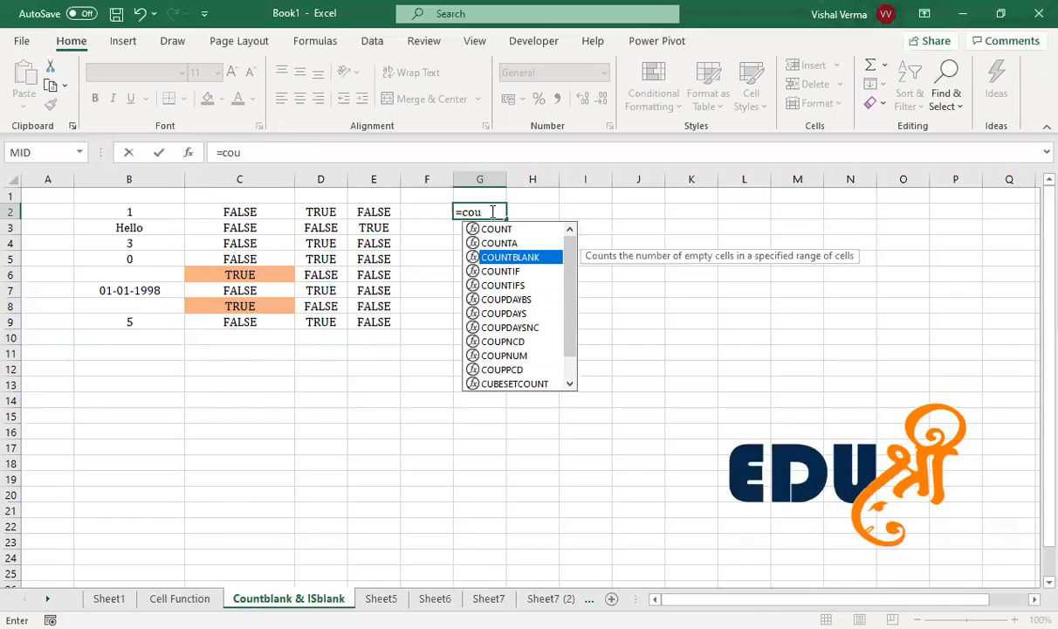
key("Tab")
left_click(147, 211)
left_click_drag(148, 227, 147, 315)
key("Return")
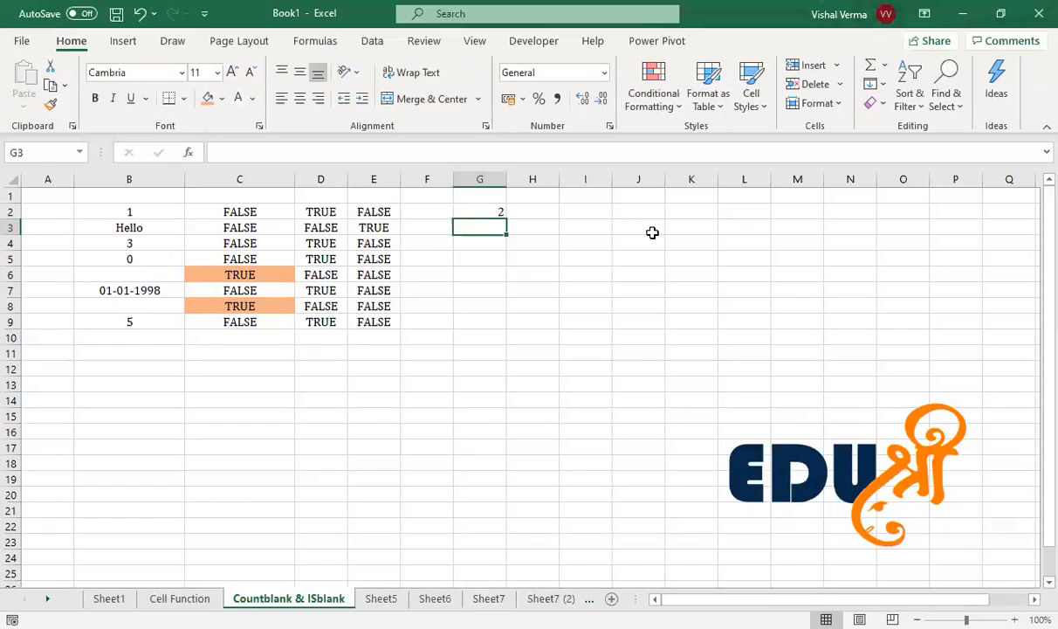
Enter =COUNTA(B2:B9) in cell G3 to count the non-empty cells
type("=")
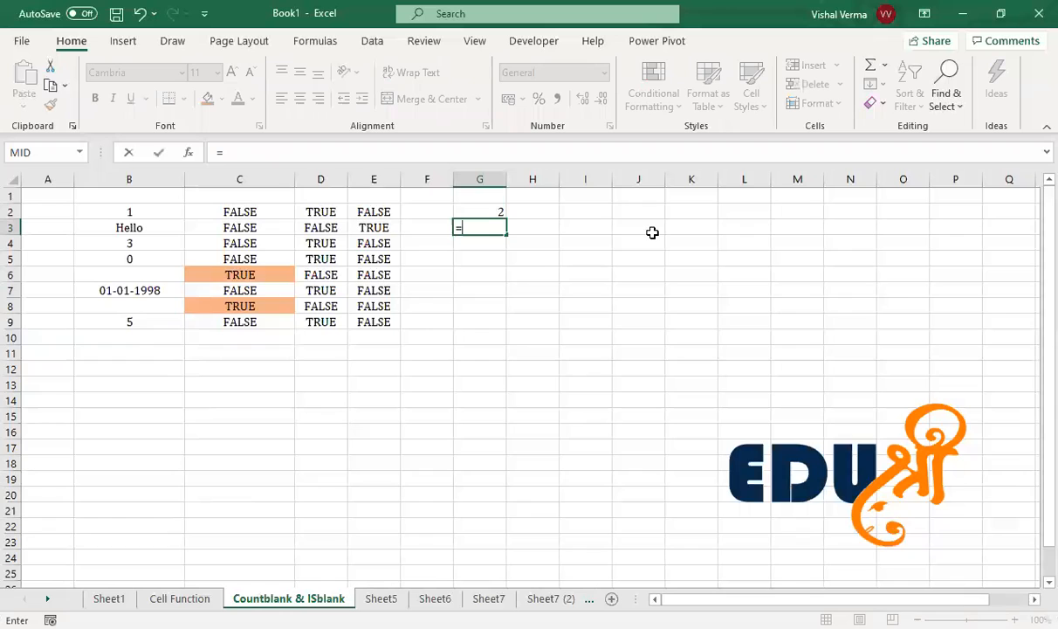
type("count")
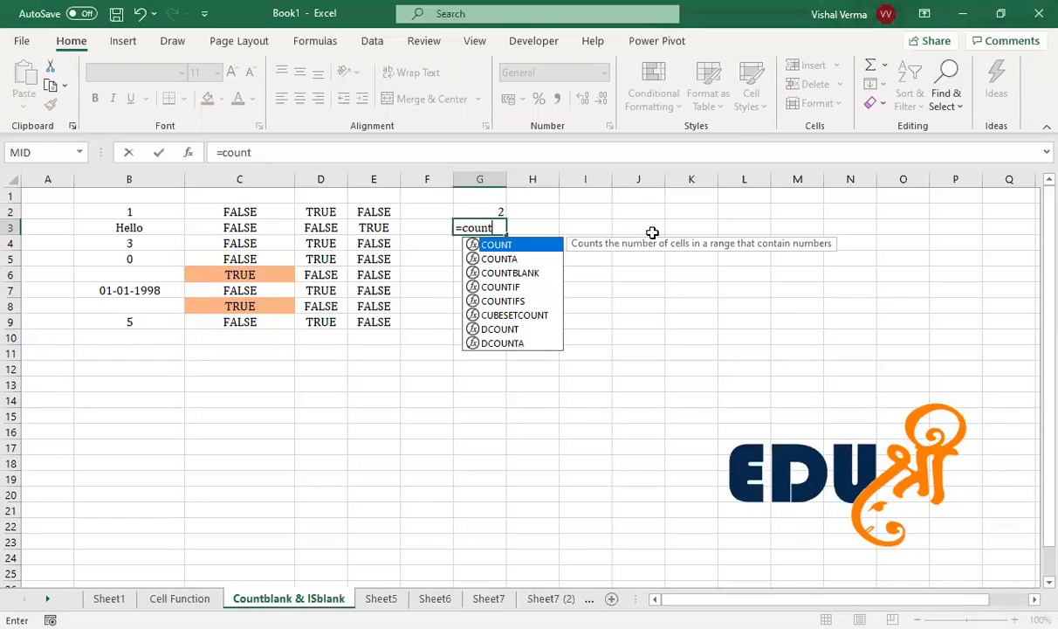
key("Tab")
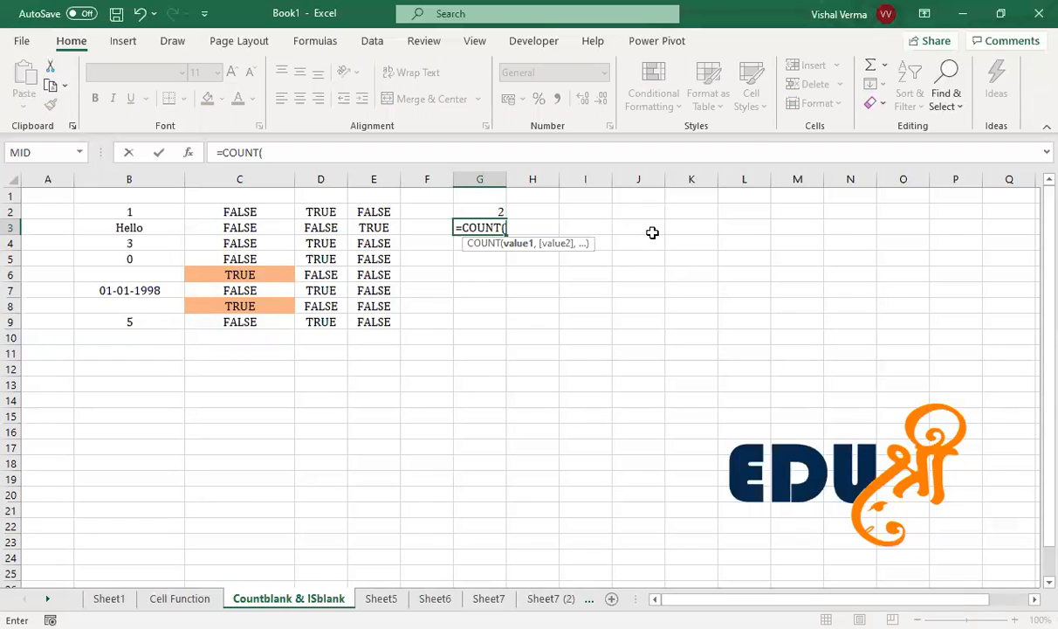
key("BackSpace")
key("Down")
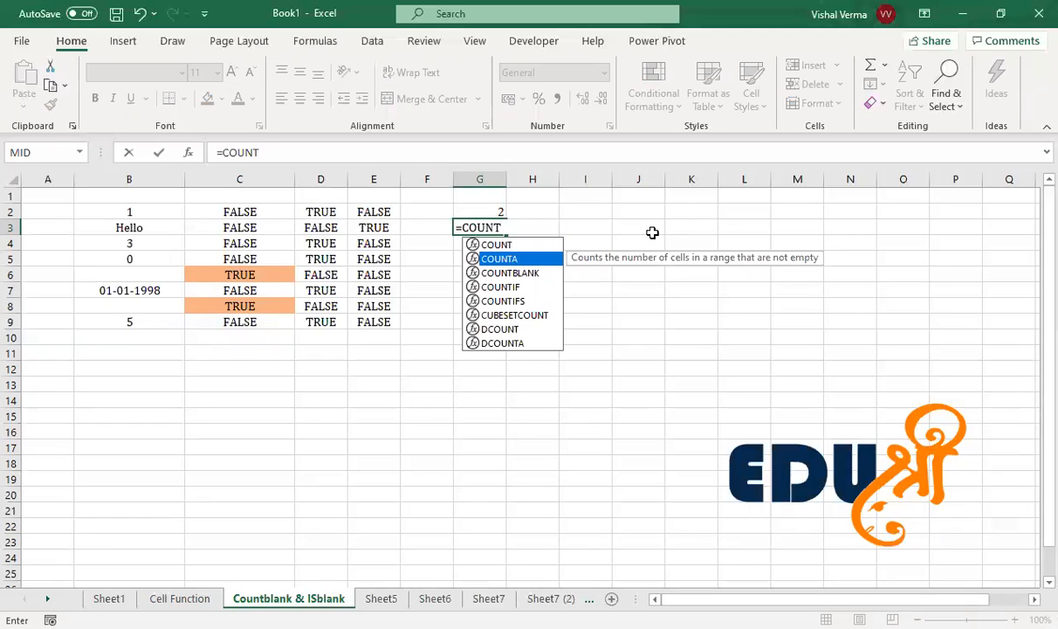
key("Tab")
left_click(145, 212)
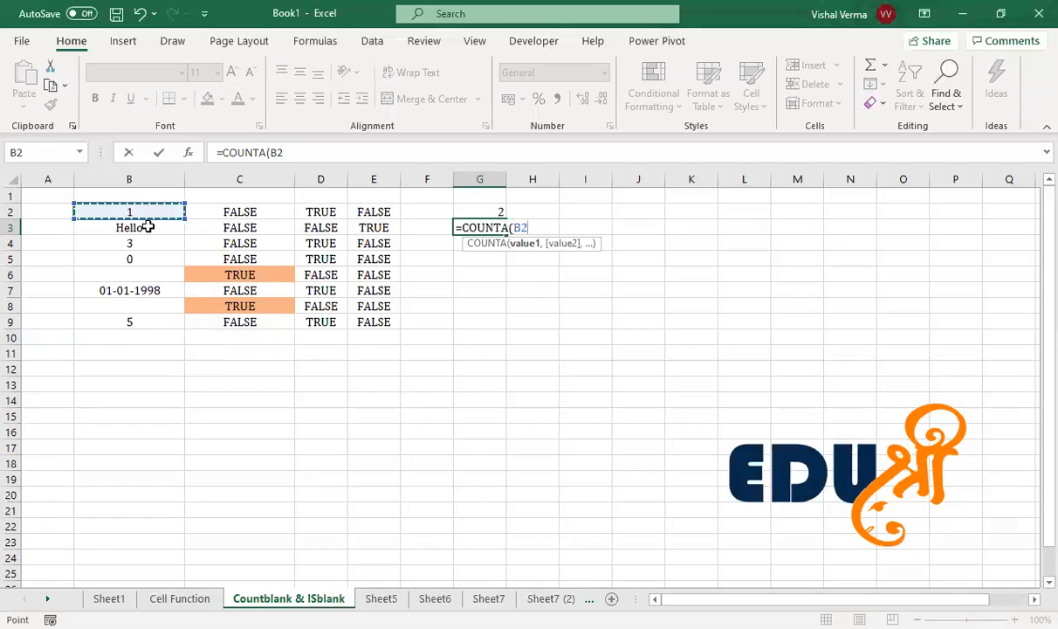
left_click_drag(147, 227, 146, 314)
type(")")
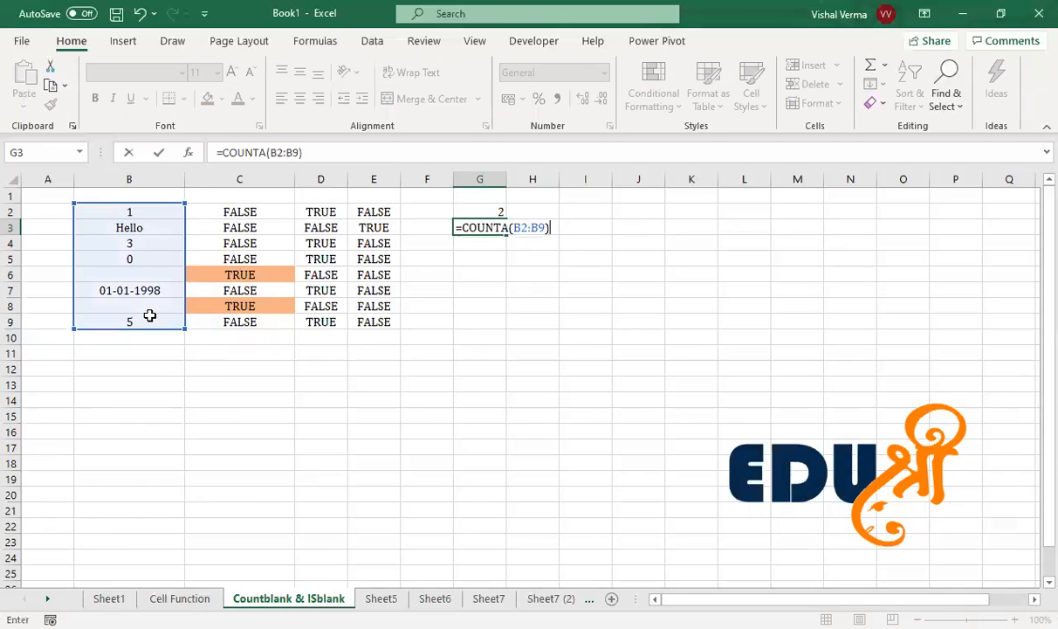
key("Return")
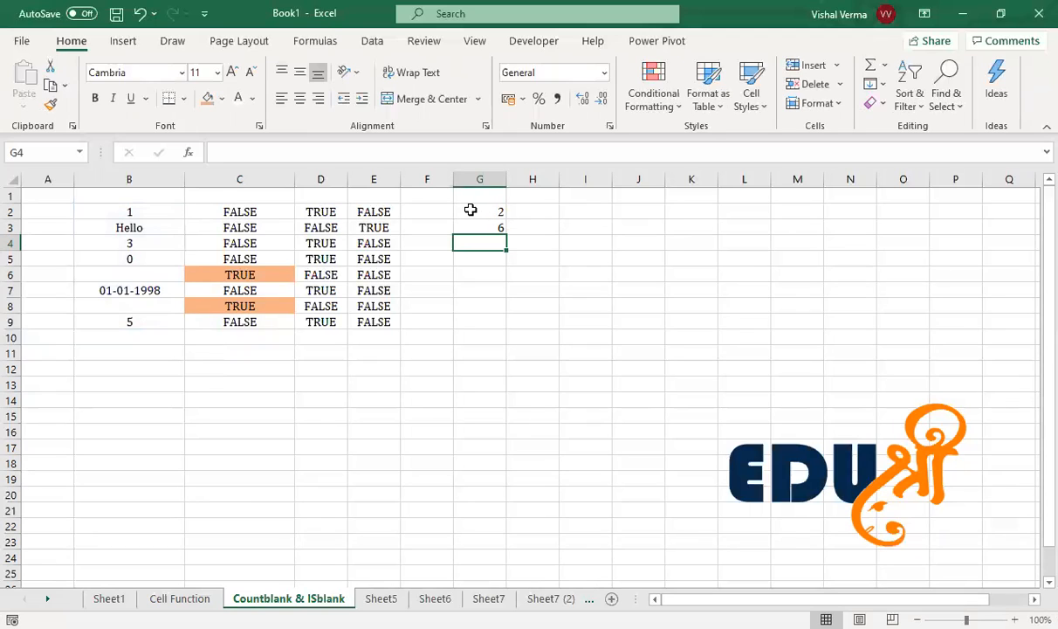
Check the COUNTA and COUNTBLANK results in G3 and G2 against the filled and empty cells of column B
left_click(489, 229)
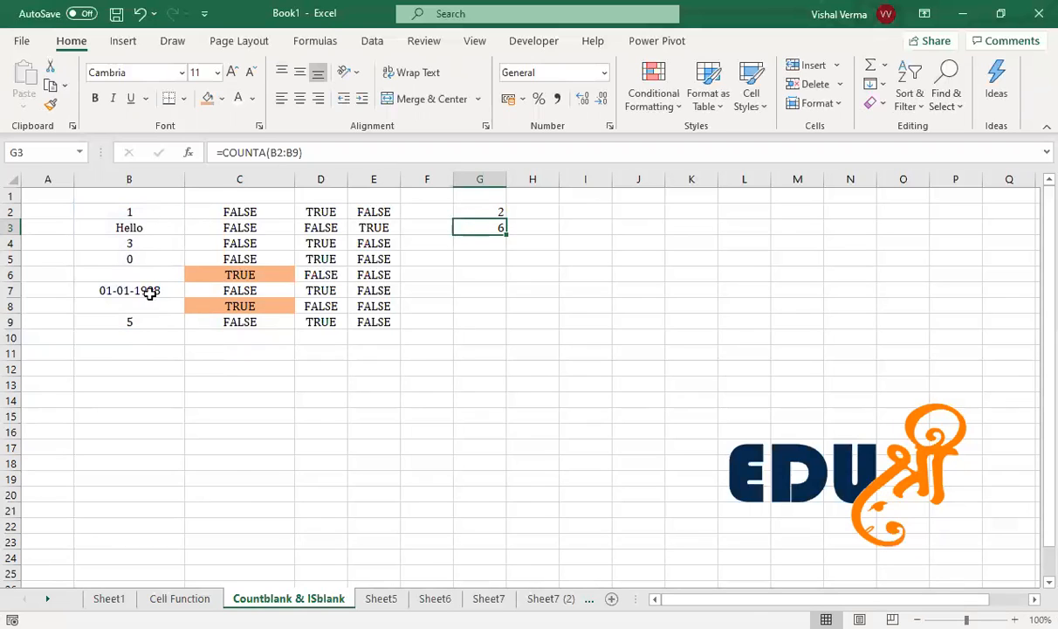
left_click(141, 214)
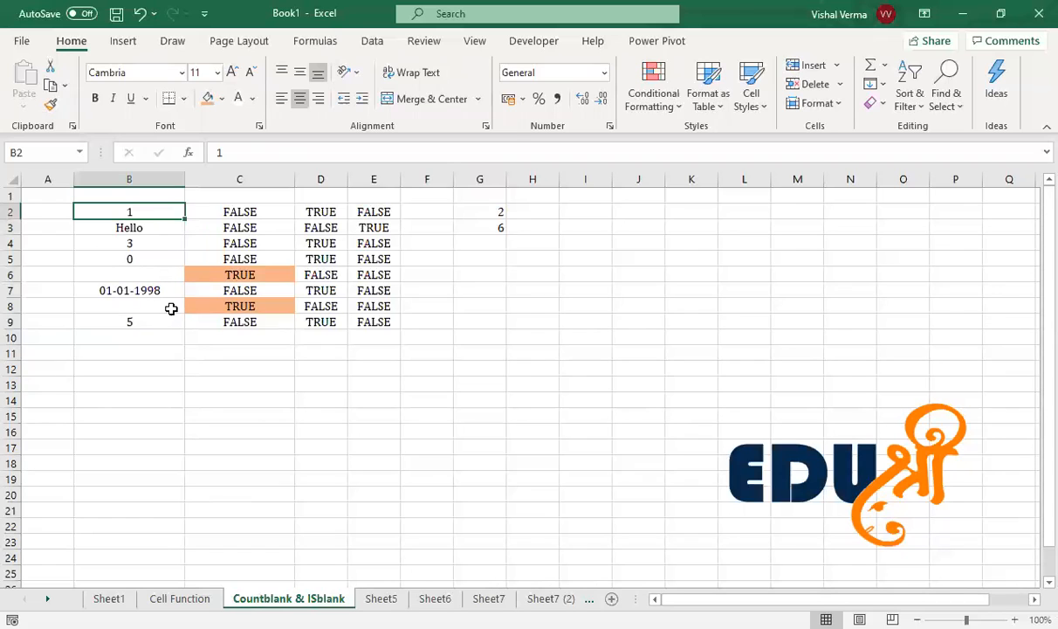
left_click(477, 211)
left_click(129, 274)
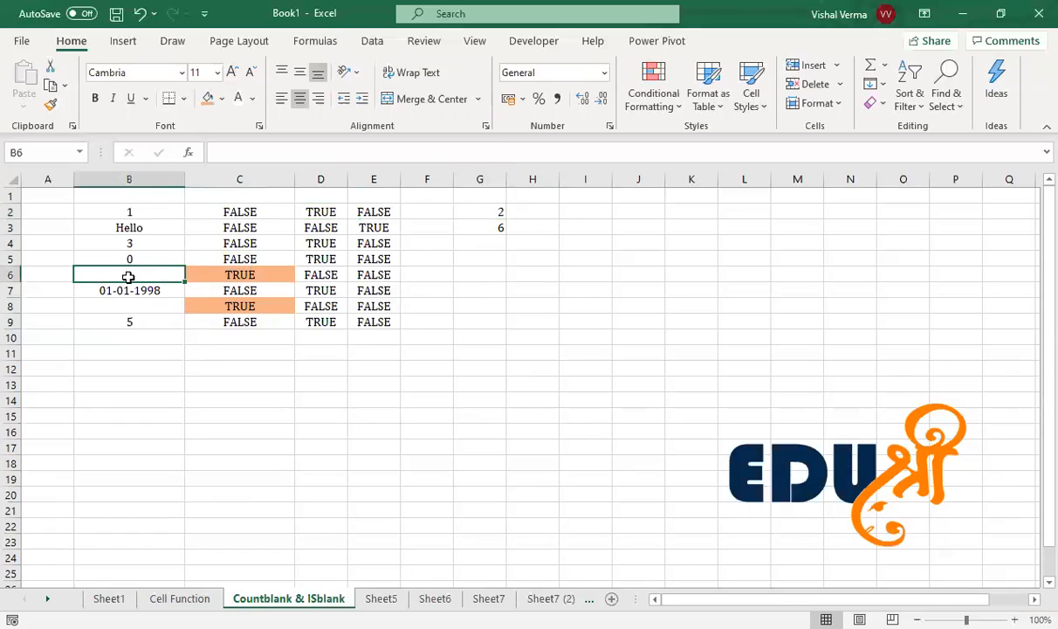
left_click(127, 303)
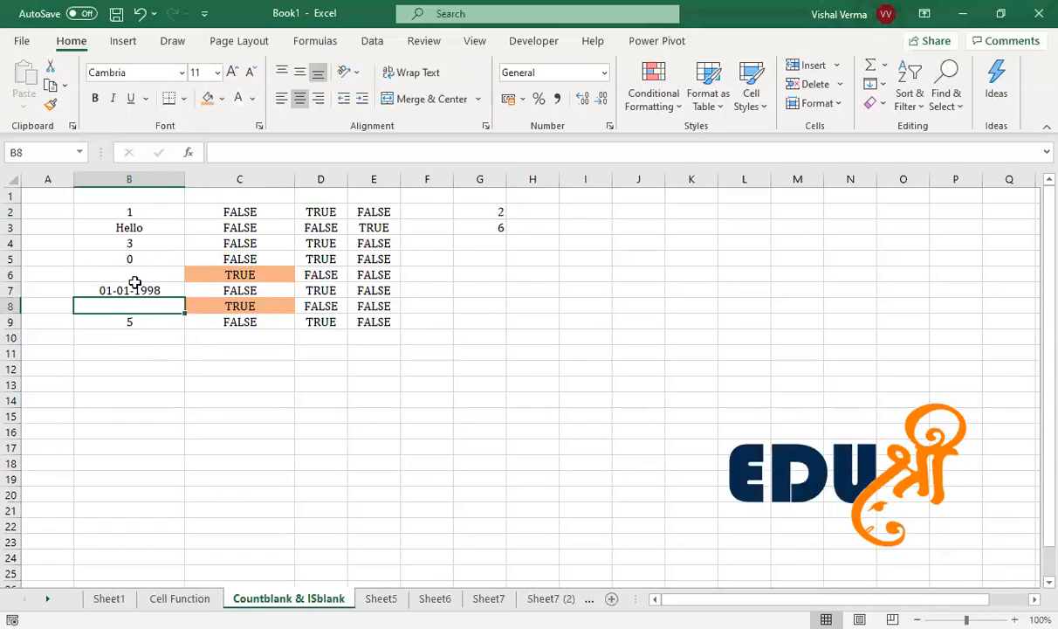